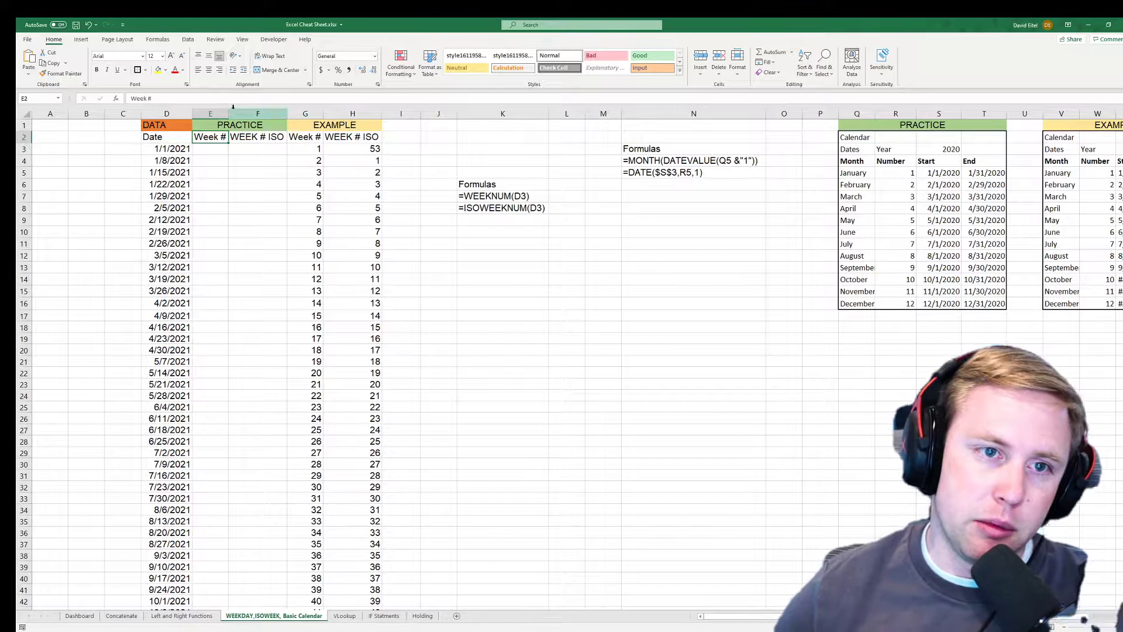
- Widen column E slightly so the practice Week # header has more room
{"action": "left_click_drag", "start_coordinate": [232, 109], "coordinate": [241, 113]}
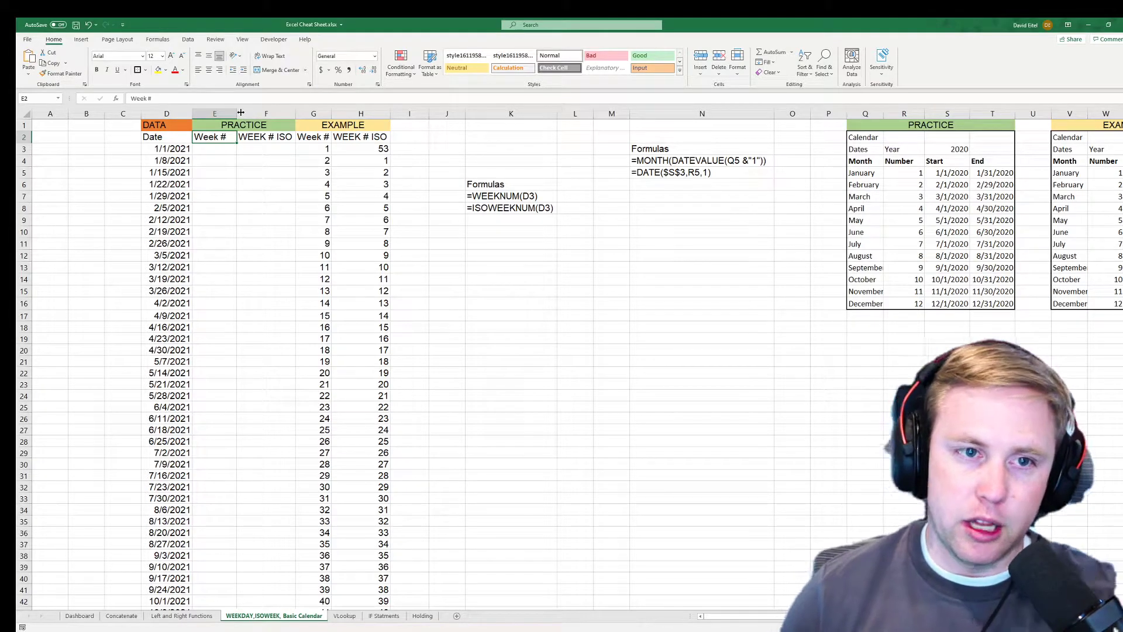
{"action": "key", "text": "Down"}
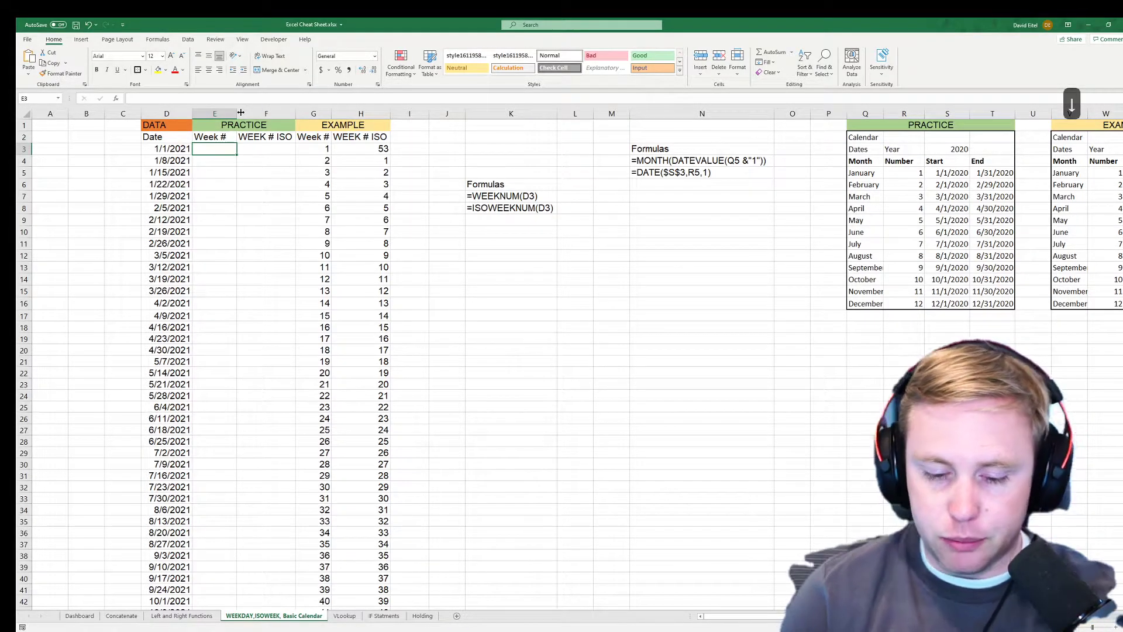
- Examine the weekly dates in the Date column from the first row to the end of the list
{"action": "key", "text": "Left"}
{"action": "key", "text": "Up"}
{"action": "key", "text": "Down"}
{"action": "key", "text": "Down"}
{"action": "key", "text": "Down"}
{"action": "key", "text": "Up"}
{"action": "key", "text": "Up"}
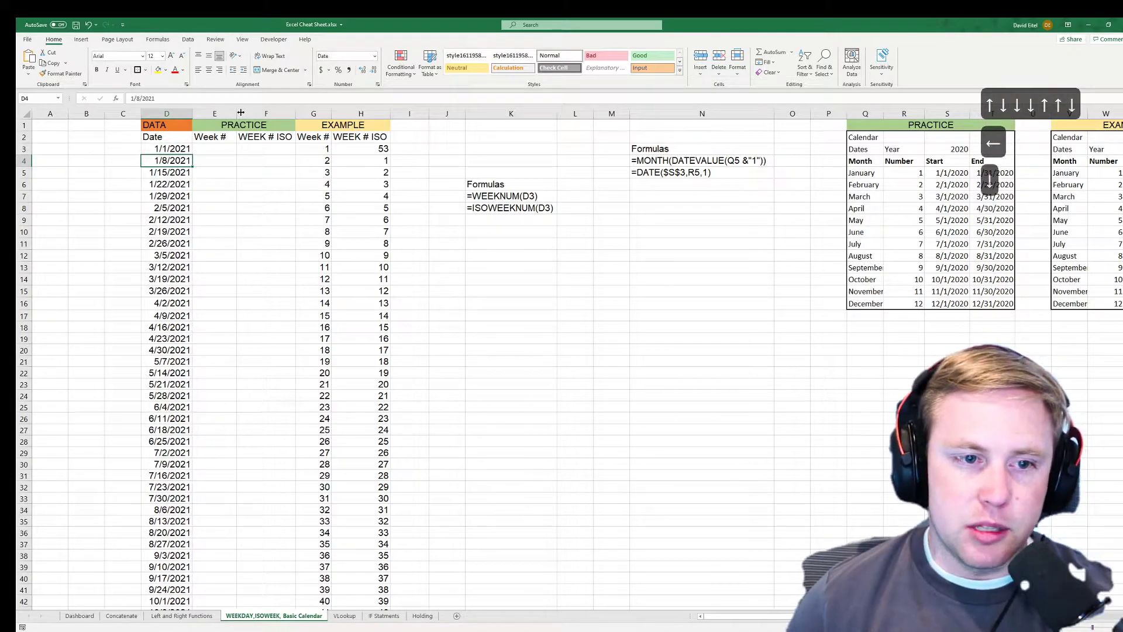
{"action": "key", "text": "Down"}
{"action": "key", "text": "Down"}
{"action": "key", "text": "Down"}
{"action": "key", "text": "Down"}
{"action": "key", "text": "Down"}
{"action": "key", "text": "Down"}
{"action": "key", "text": "Down"}
{"action": "key", "text": "Down"}
{"action": "key", "text": "Down"}
{"action": "key", "text": "Down"}
{"action": "key", "text": "Down"}
{"action": "key", "text": "Down"}
{"action": "key", "text": "Down"}
{"action": "key", "text": "Down"}
{"action": "key", "text": "Down"}
{"action": "key", "text": "Down"}
{"action": "key", "text": "Down"}
{"action": "key", "text": "Down"}
{"action": "key", "text": "Down"}
{"action": "key", "text": "Down"}
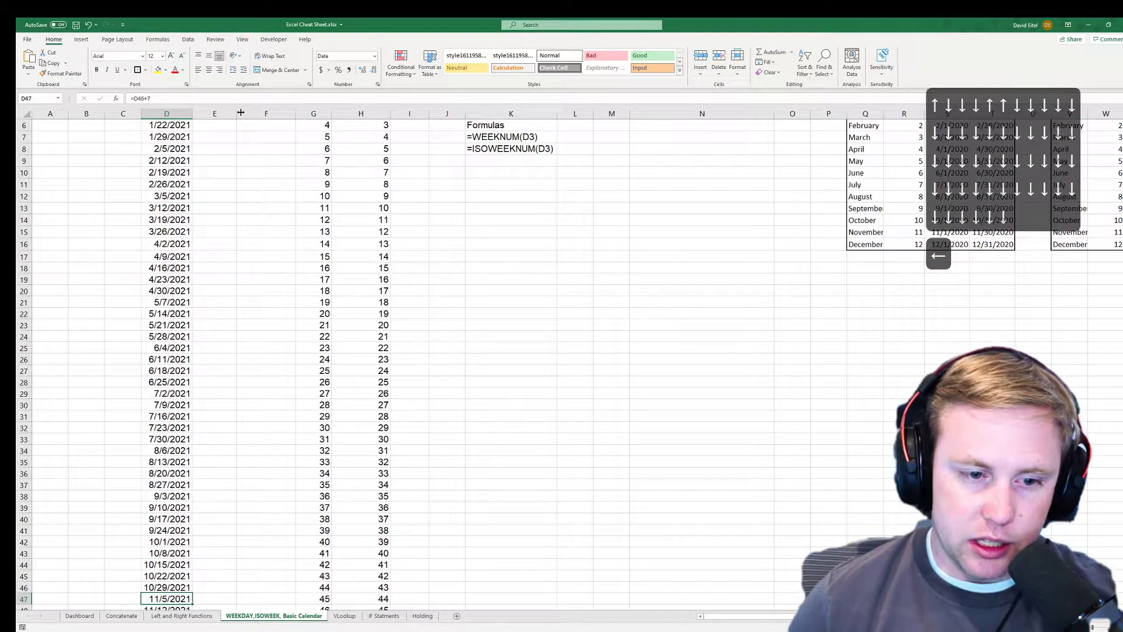
{"action": "scroll", "coordinate": [220, 303], "scroll_direction": "down", "scroll_amount": 4}
{"action": "scroll", "coordinate": [219, 309], "scroll_direction": "up", "scroll_amount": 2}
{"action": "scroll", "coordinate": [218, 309], "scroll_direction": "up", "scroll_amount": 4}
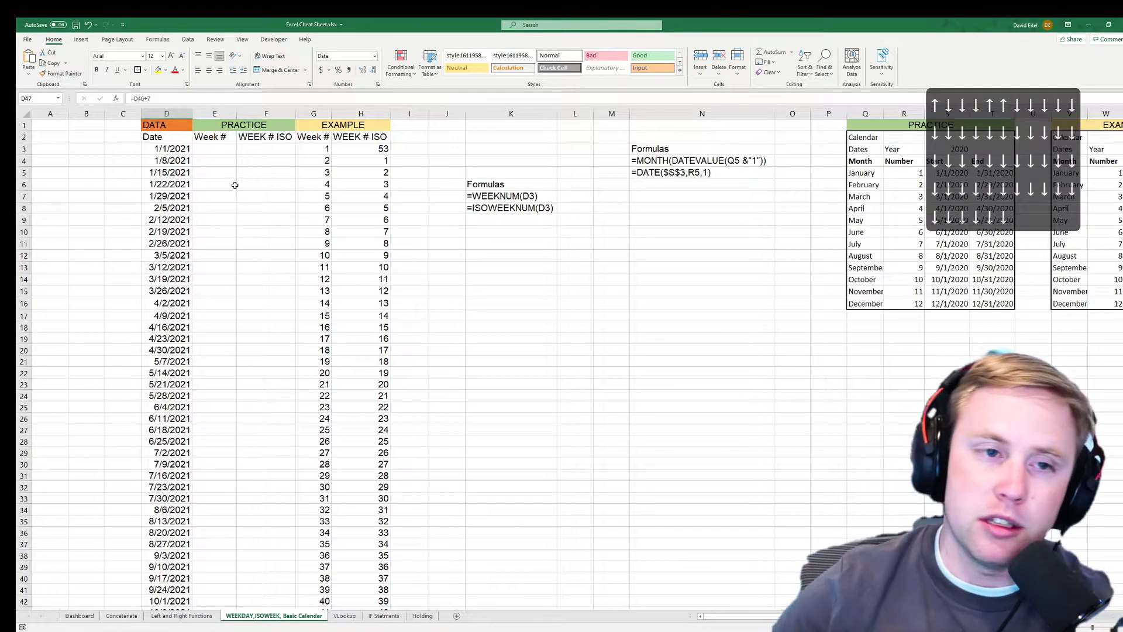
- Begin a WEEKNUM formula in cell E3 with the date in D3 as its serial number
{"action": "left_click", "coordinate": [214, 151]}
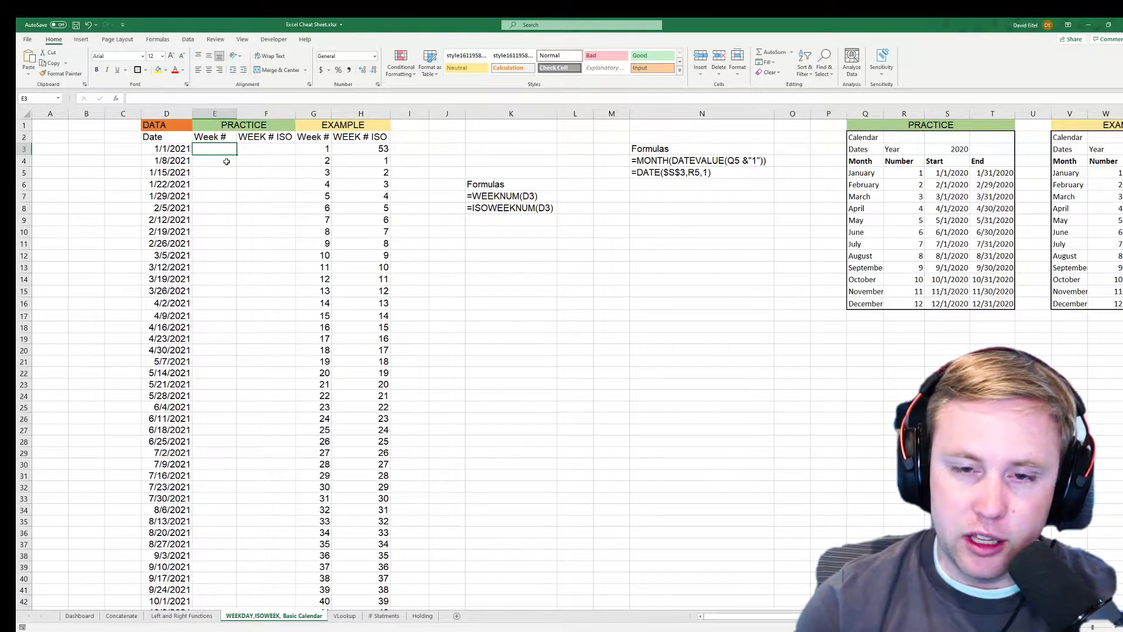
{"action": "type", "text": "=we"}
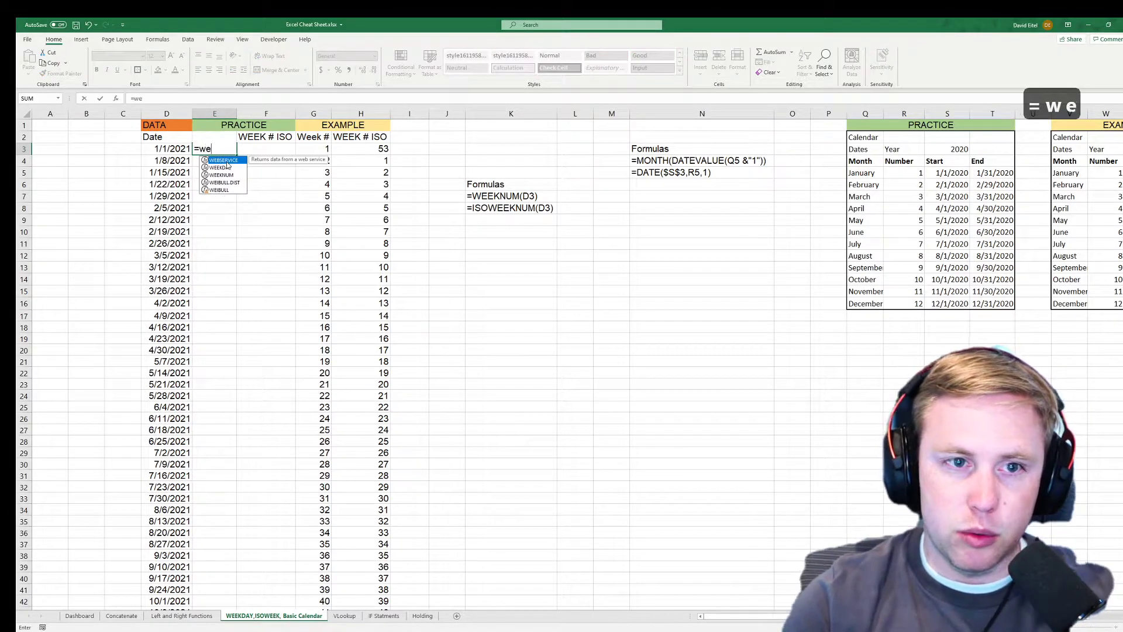
{"action": "type", "text": "ew"}
{"action": "key", "text": "BackSpace"}
{"action": "type", "text": "k"}
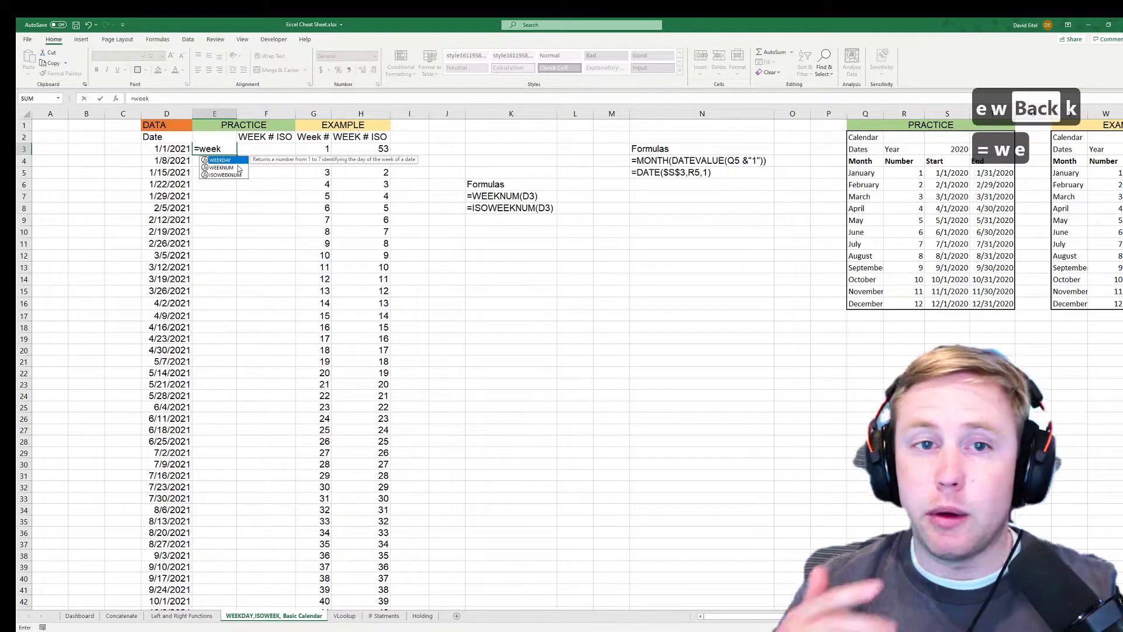
{"action": "key", "text": "Down"}
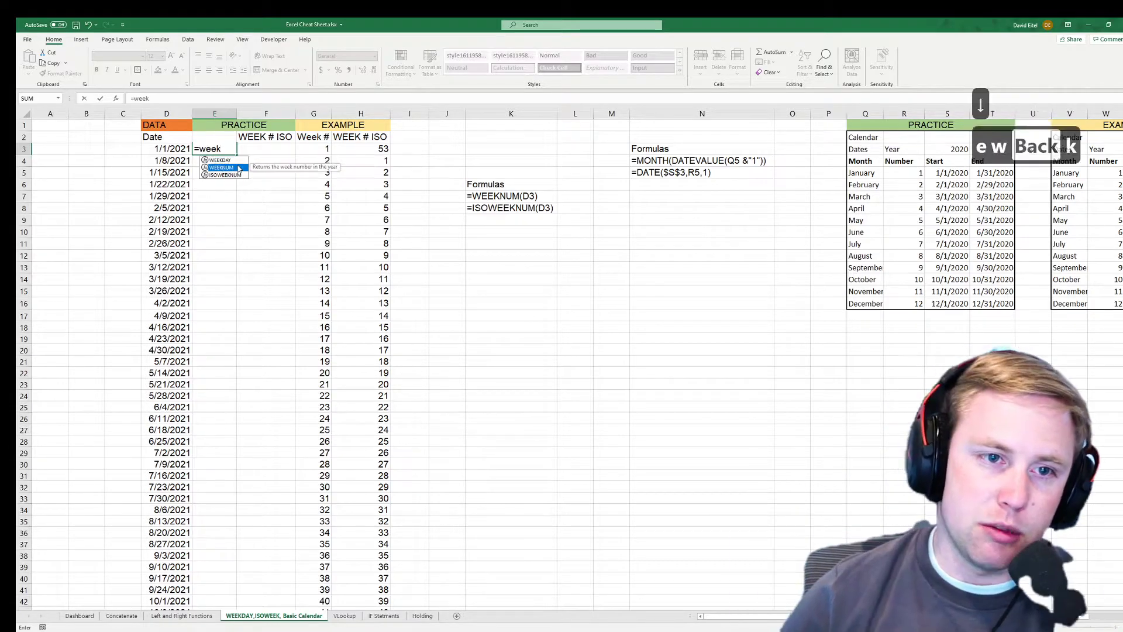
{"action": "key", "text": "Tab"}
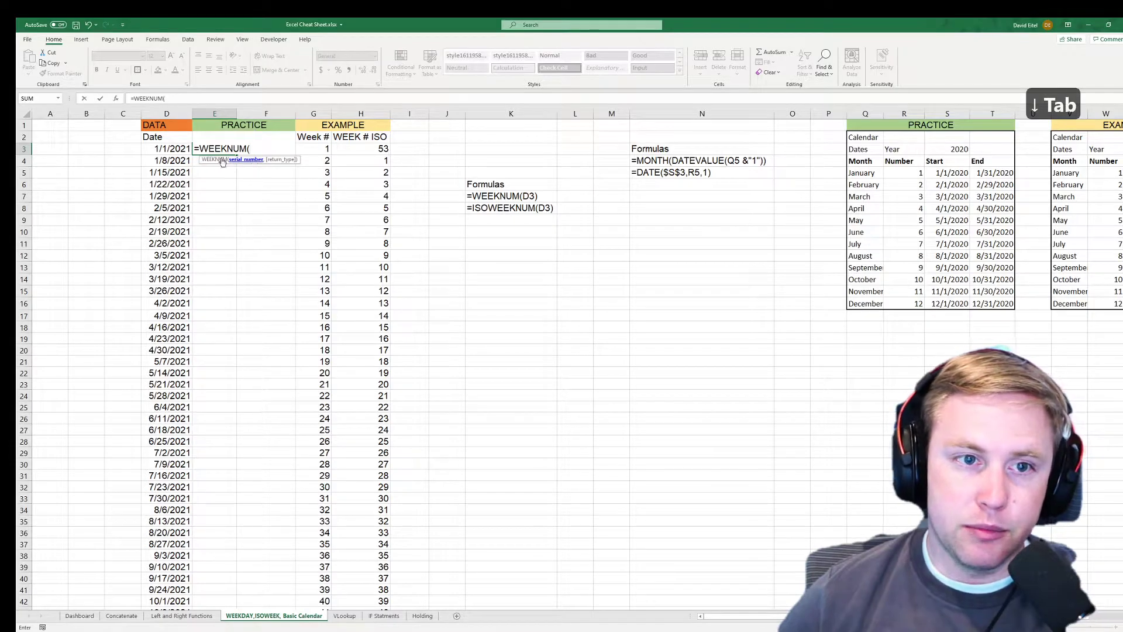
{"action": "left_click", "coordinate": [175, 149]}
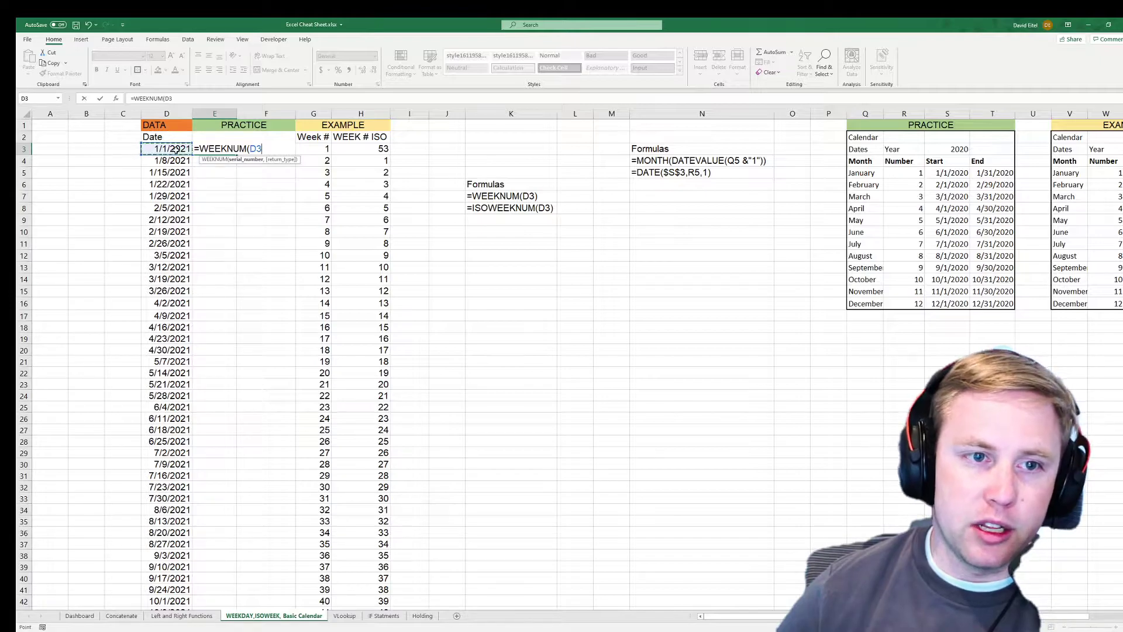
{"action": "type", "text": ","}
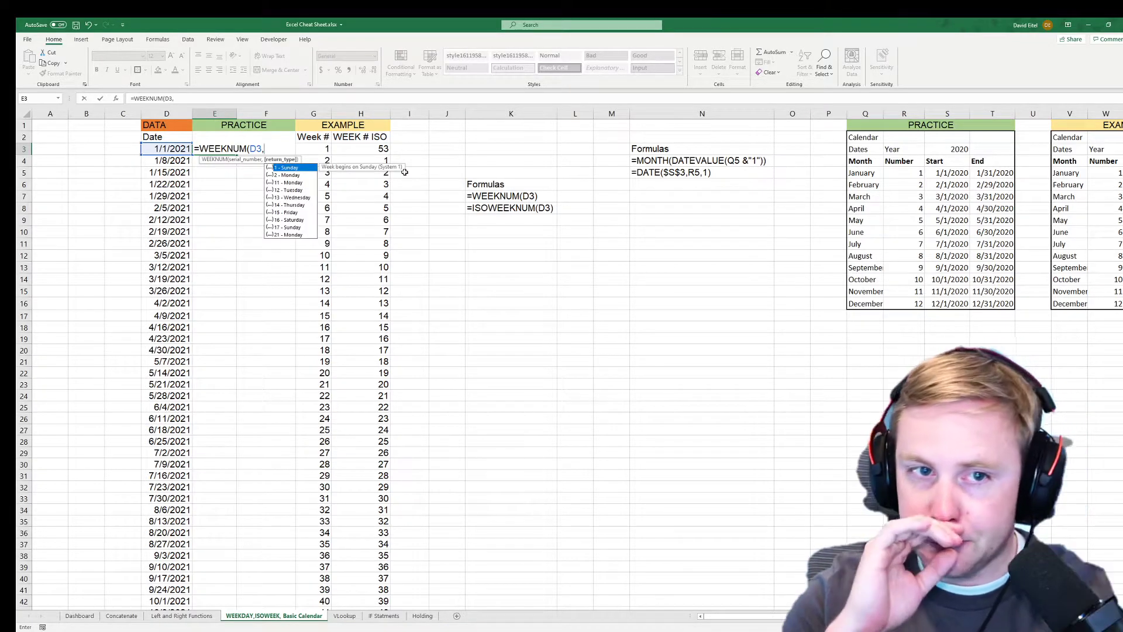
- Review the week start day choices offered for WEEKNUM's return type argument
{"action": "key", "text": "Down"}
{"action": "key", "text": "Down"}
{"action": "key", "text": "Down"}
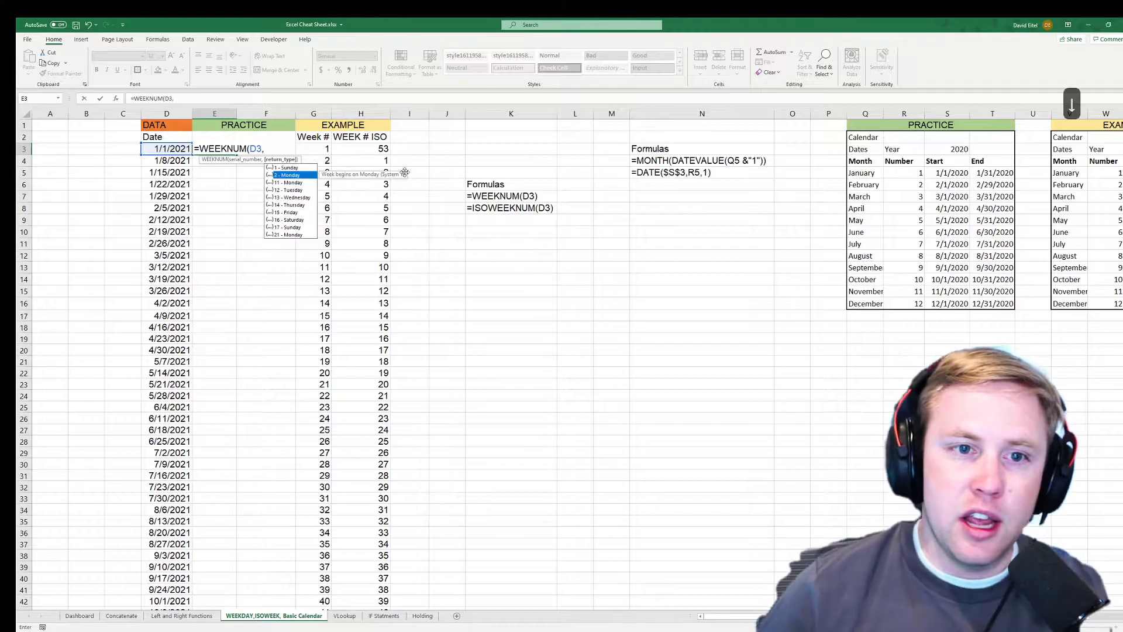
{"action": "key", "text": "Up"}
{"action": "key", "text": "Up"}
{"action": "key", "text": "Down"}
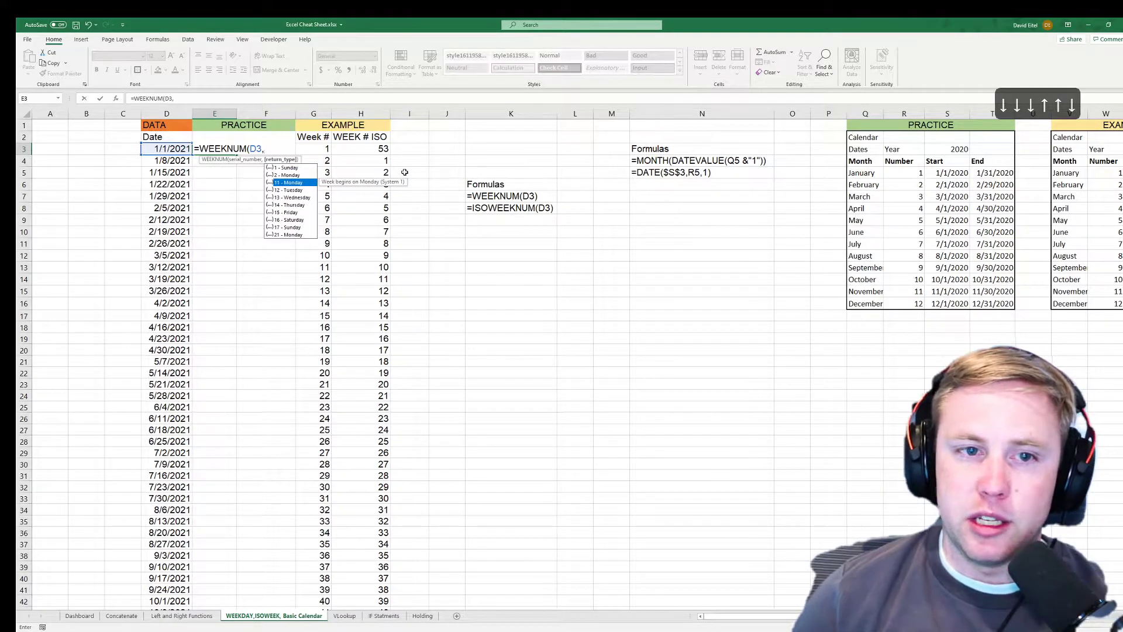
{"action": "key", "text": "Down"}
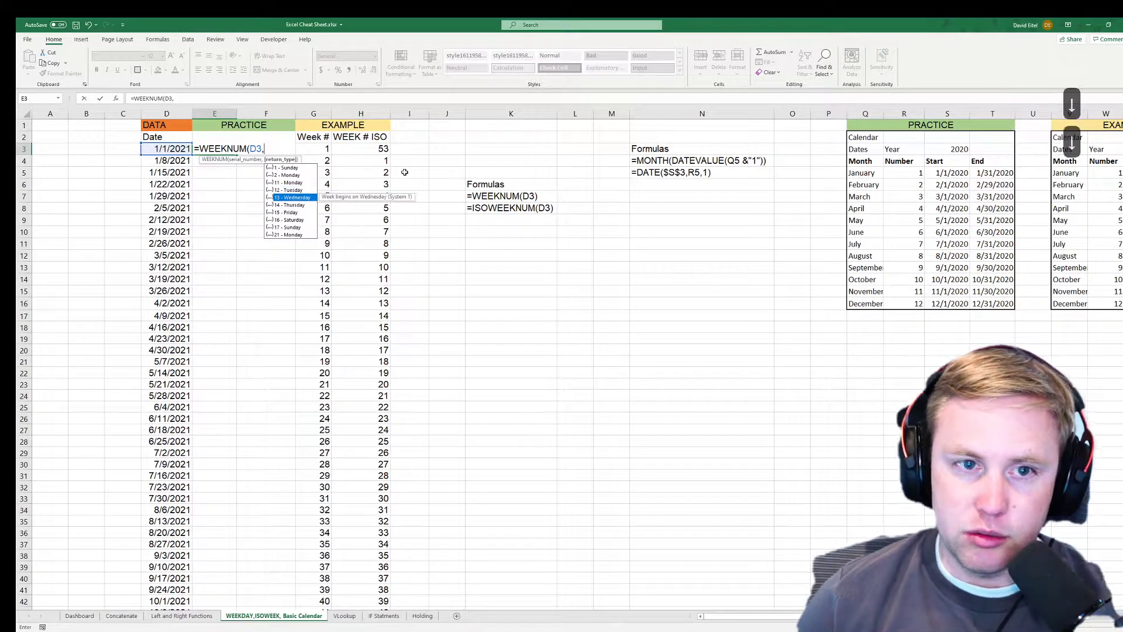
{"action": "key", "text": "Up"}
{"action": "key", "text": "Up"}
{"action": "key", "text": "Up"}
{"action": "key", "text": "Down"}
{"action": "key", "text": "Down"}
{"action": "key", "text": "Down"}
{"action": "key", "text": "Down"}
{"action": "key", "text": "Down"}
{"action": "key", "text": "Down"}
{"action": "key", "text": "Down"}
{"action": "key", "text": "Down"}
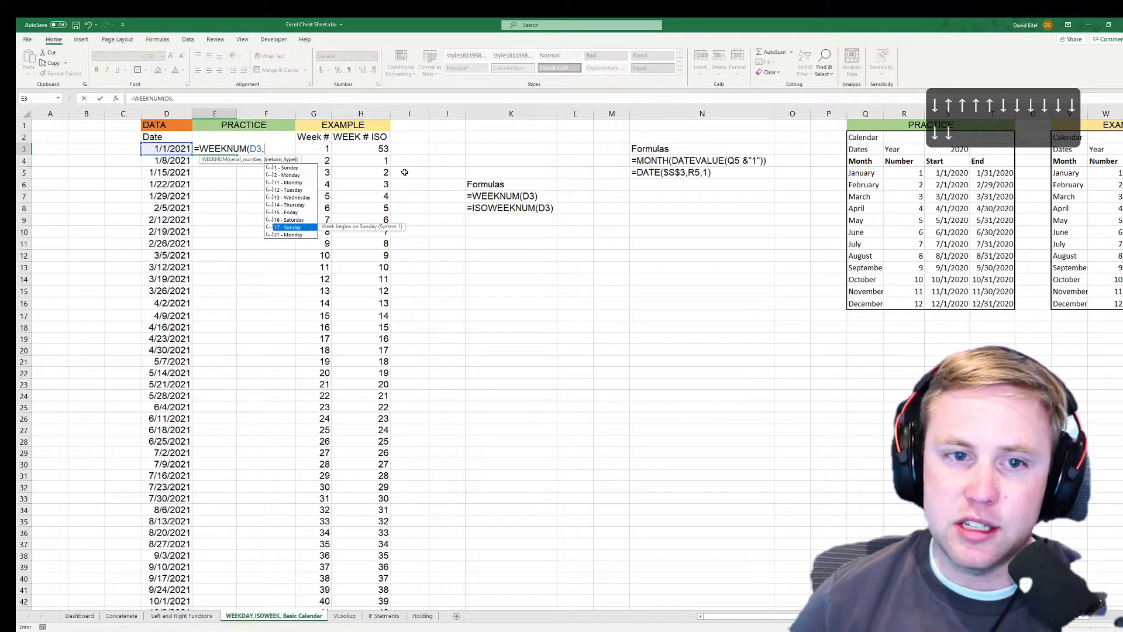
{"action": "key", "text": "Up"}
{"action": "key", "text": "Up"}
{"action": "key", "text": "Up"}
{"action": "key", "text": "Up"}
{"action": "key", "text": "Up"}
{"action": "key", "text": "Up"}
{"action": "key", "text": "Up"}
{"action": "key", "text": "Up"}
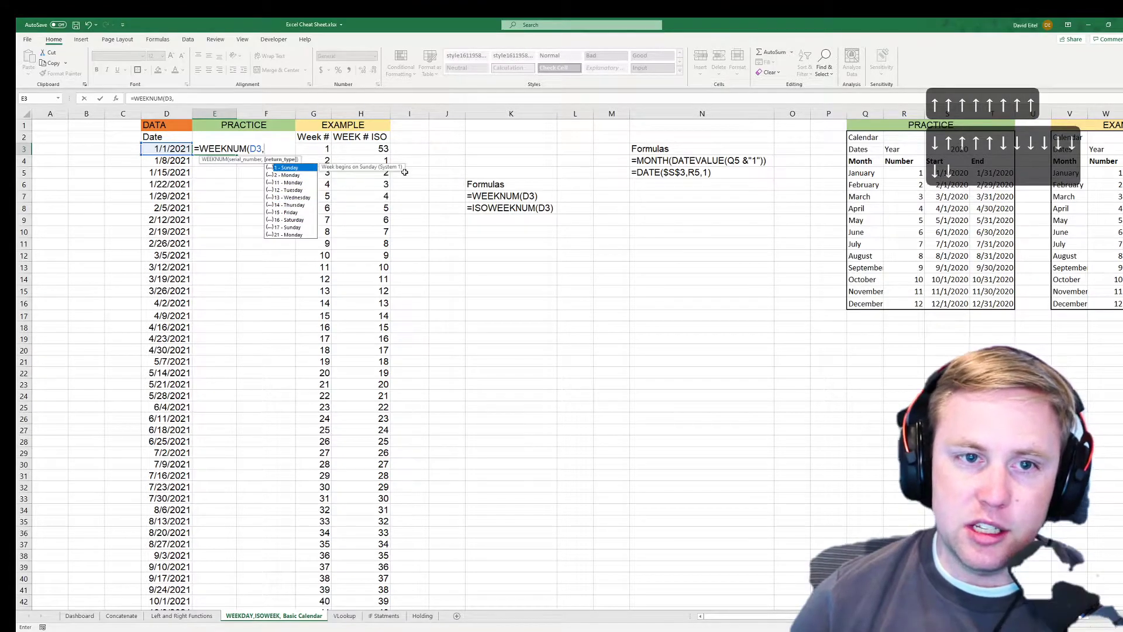
- Complete the E3 formula as =WEEKNUM(D3,1) and fill it down the practice Week # column
{"action": "type", "text": "1"}
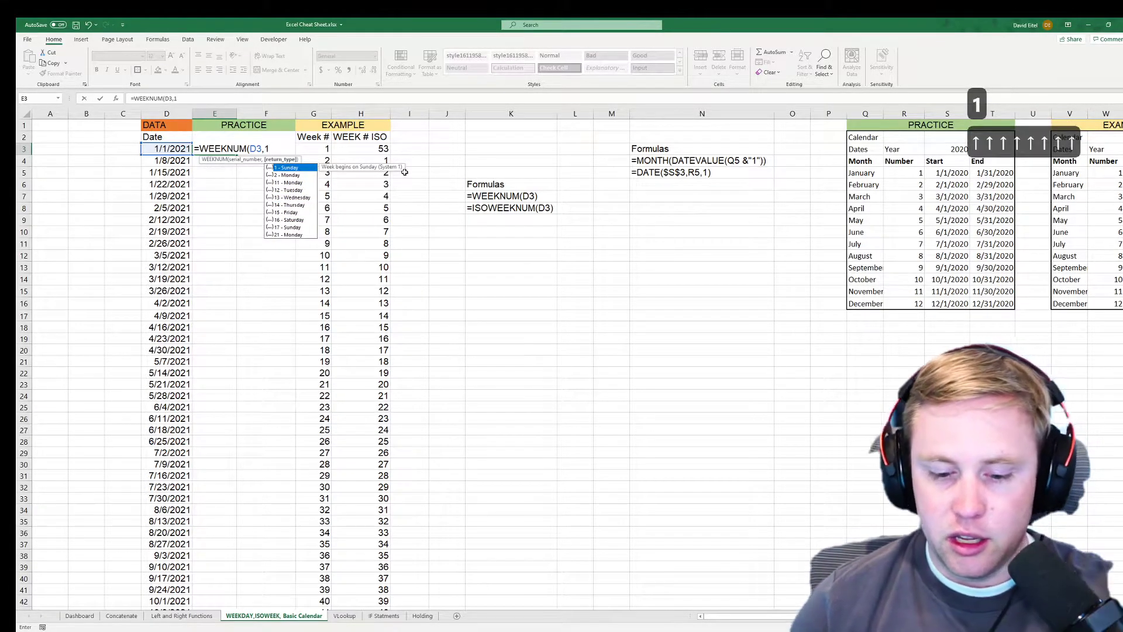
{"action": "type", "text": ")"}
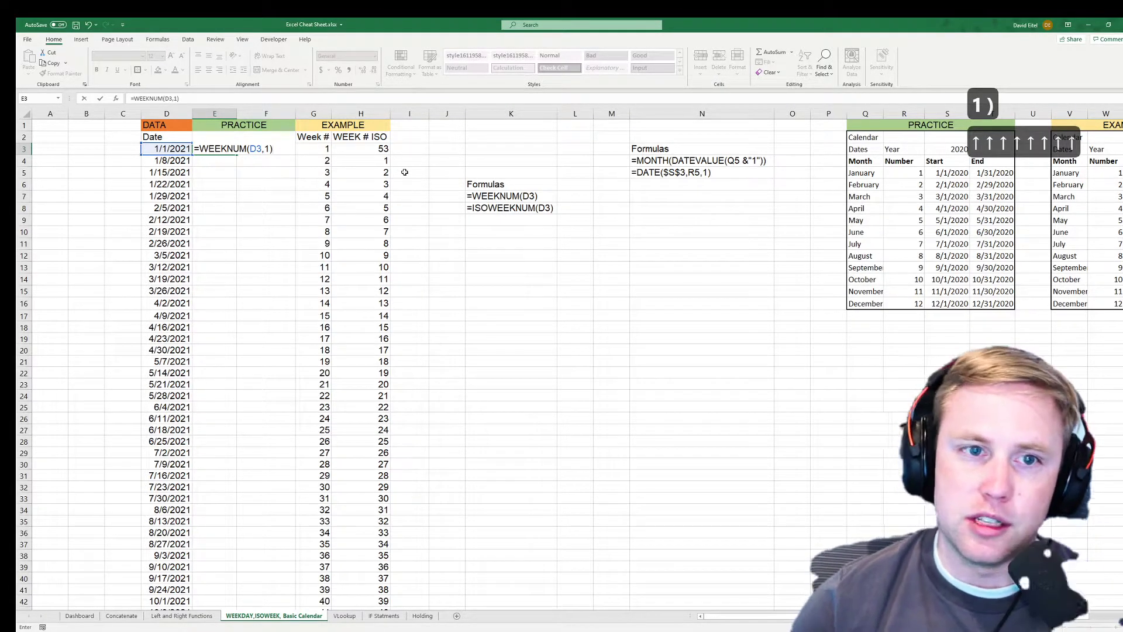
{"action": "key", "text": "Return"}
{"action": "key", "text": "Up"}
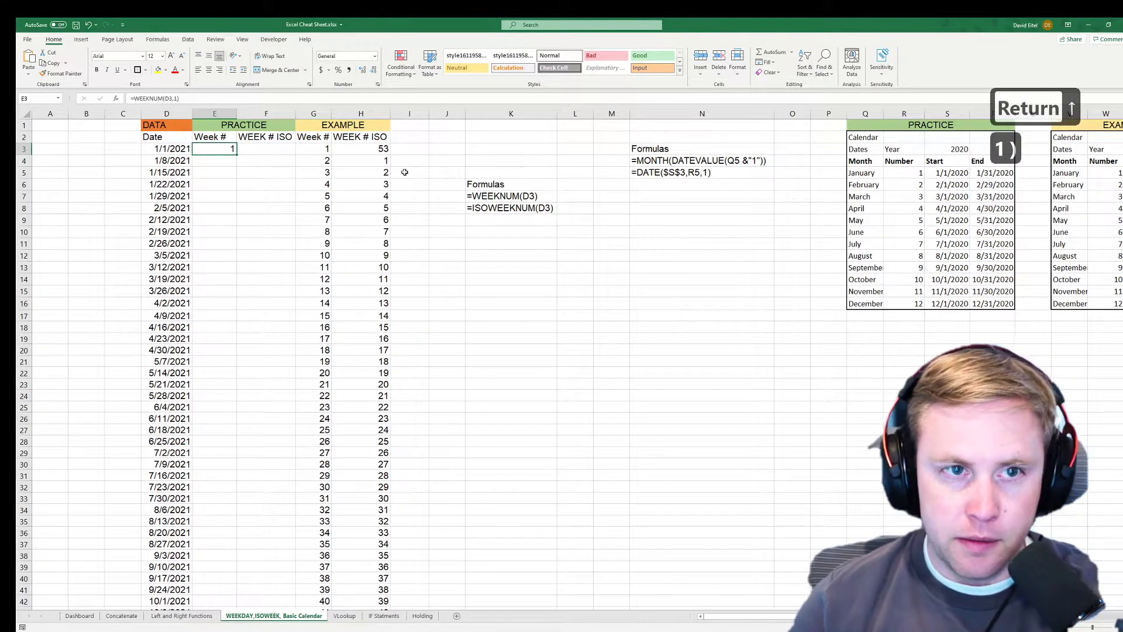
{"action": "double_click", "coordinate": [236, 154]}
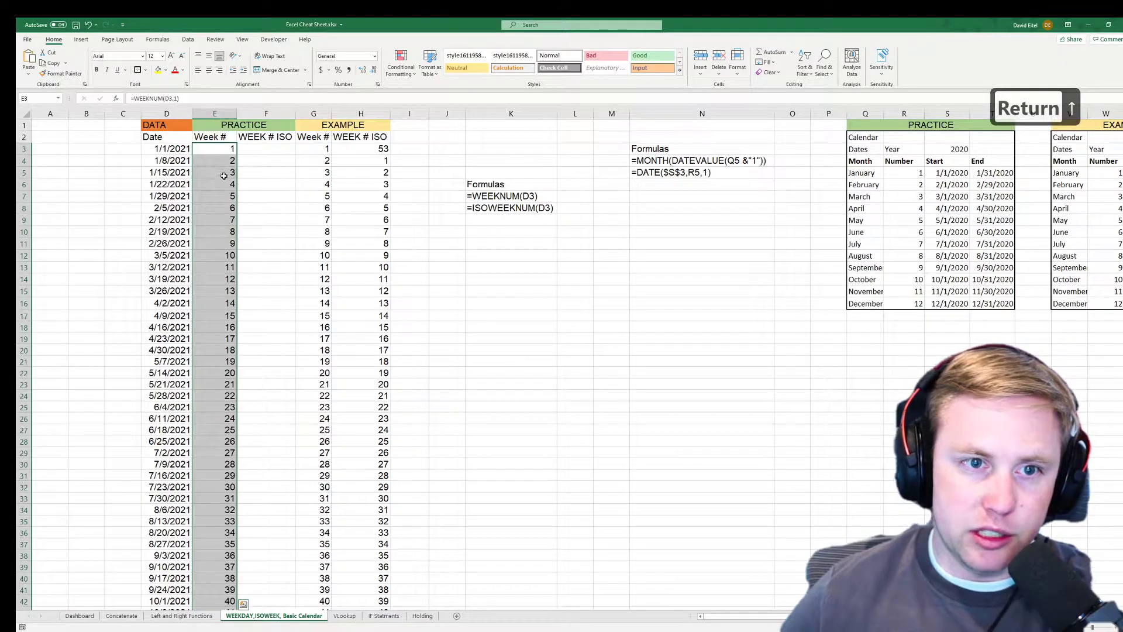
- Check the filled week numbers at the end of the list, especially the 12/31/2021 row
{"action": "scroll", "coordinate": [225, 242], "scroll_direction": "down", "scroll_amount": 1}
{"action": "scroll", "coordinate": [224, 242], "scroll_direction": "down", "scroll_amount": 8}
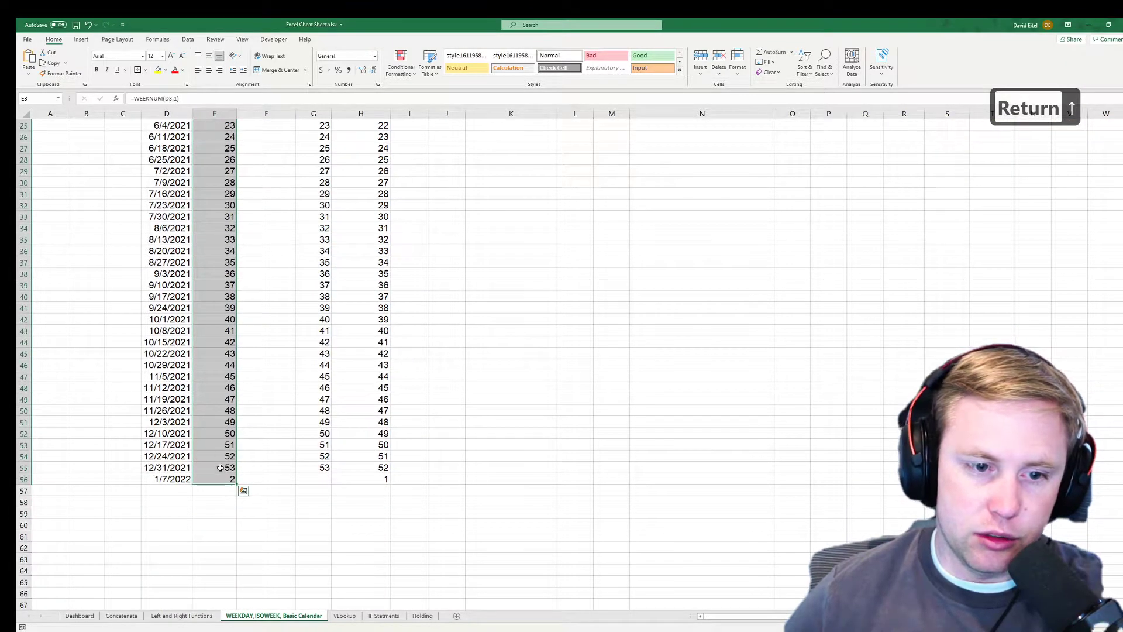
{"action": "left_click", "coordinate": [225, 471]}
{"action": "key", "text": "shift+Left"}
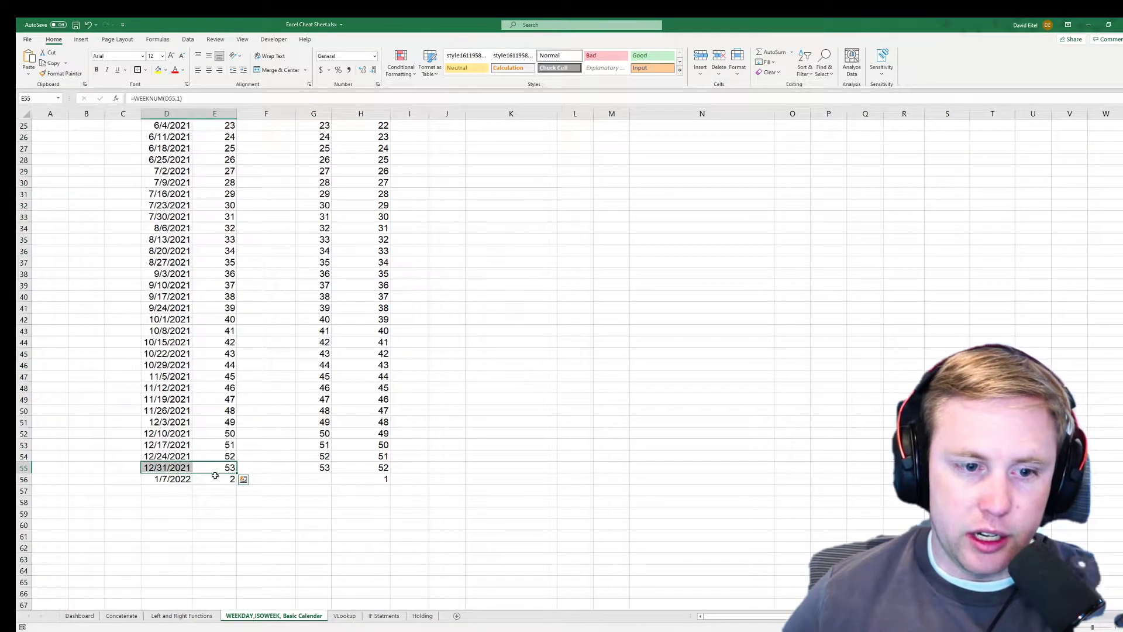
{"action": "scroll", "coordinate": [234, 468], "scroll_direction": "up", "scroll_amount": 2}
{"action": "scroll", "coordinate": [234, 468], "scroll_direction": "up", "scroll_amount": 6}
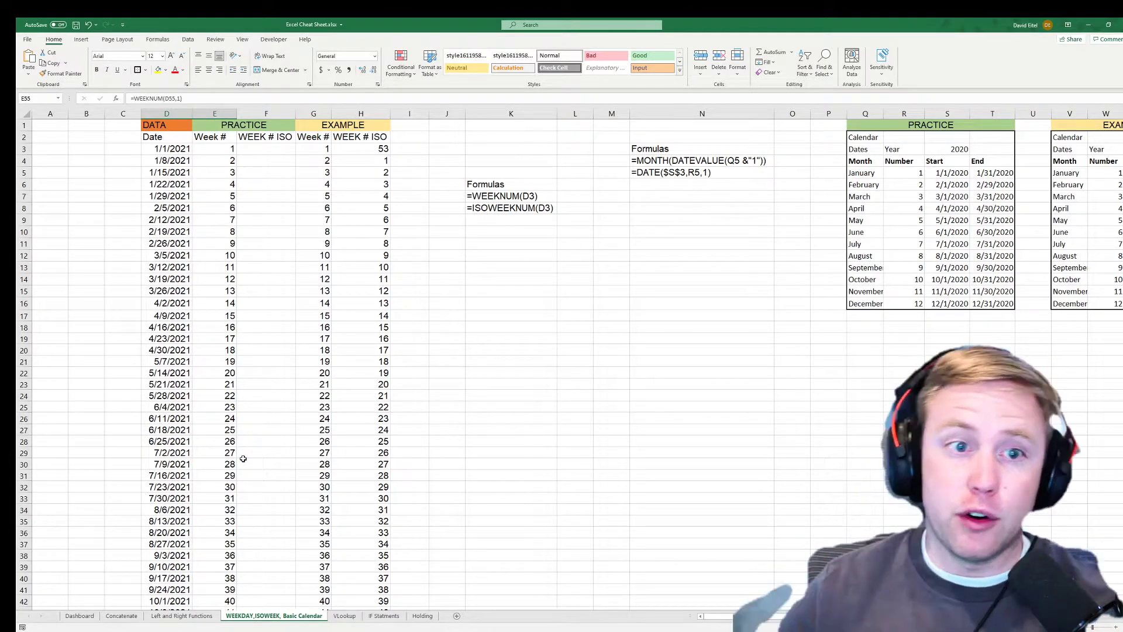
- Start an ISOWEEKNUM formula in F3, read the function's online help article, and cancel the formula entry
{"action": "left_click", "coordinate": [262, 149]}
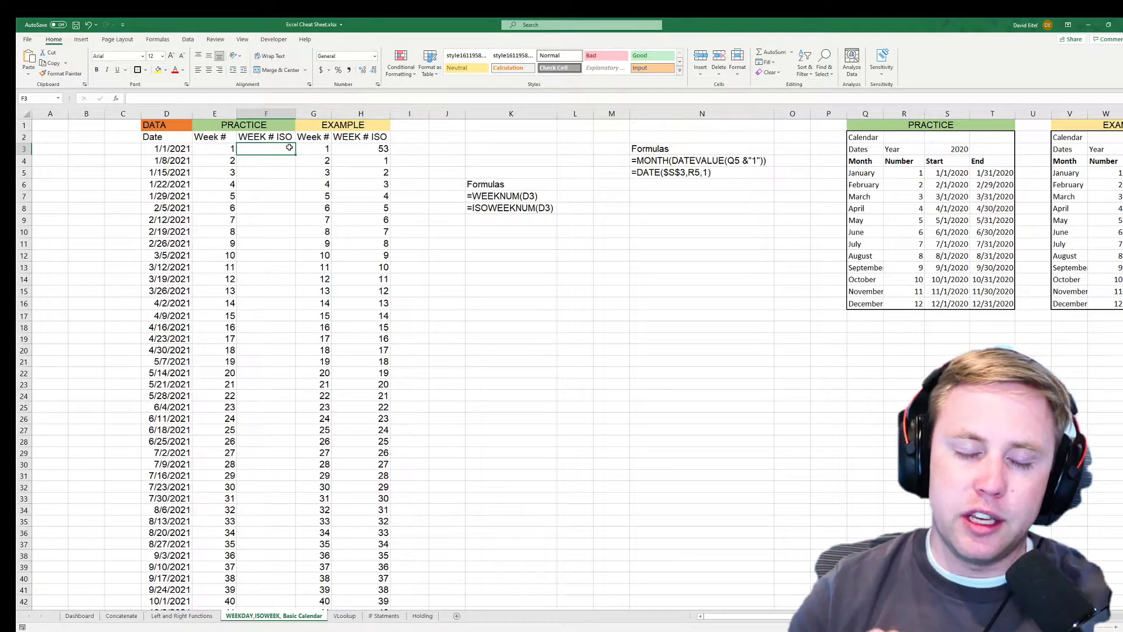
{"action": "type", "text": "=wee"}
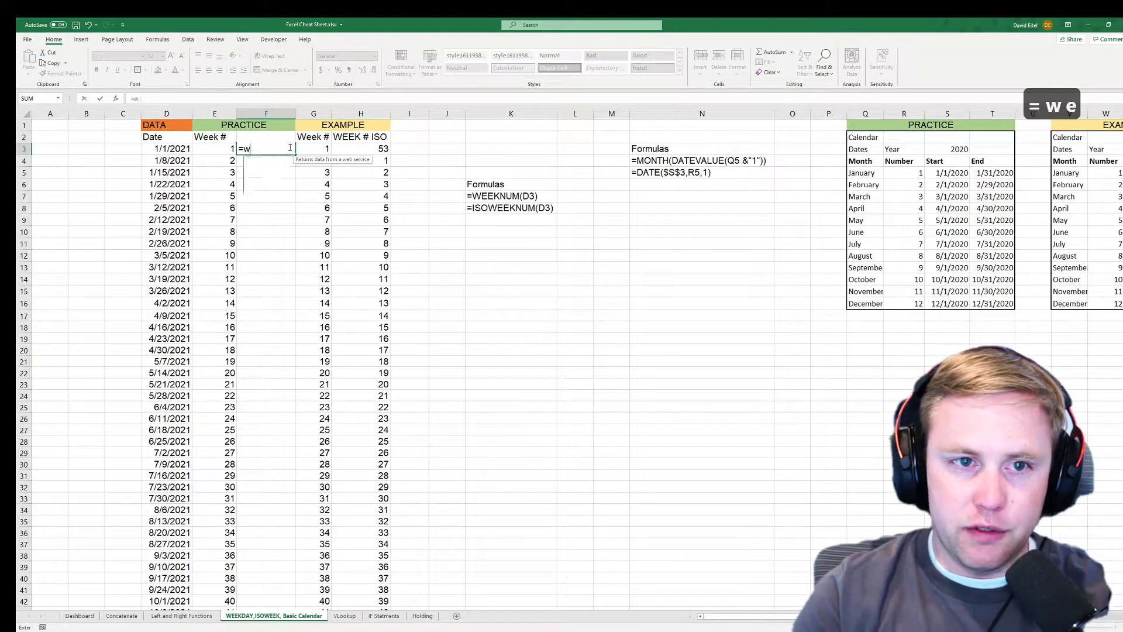
{"action": "key", "text": "Down"}
{"action": "key", "text": "Down"}
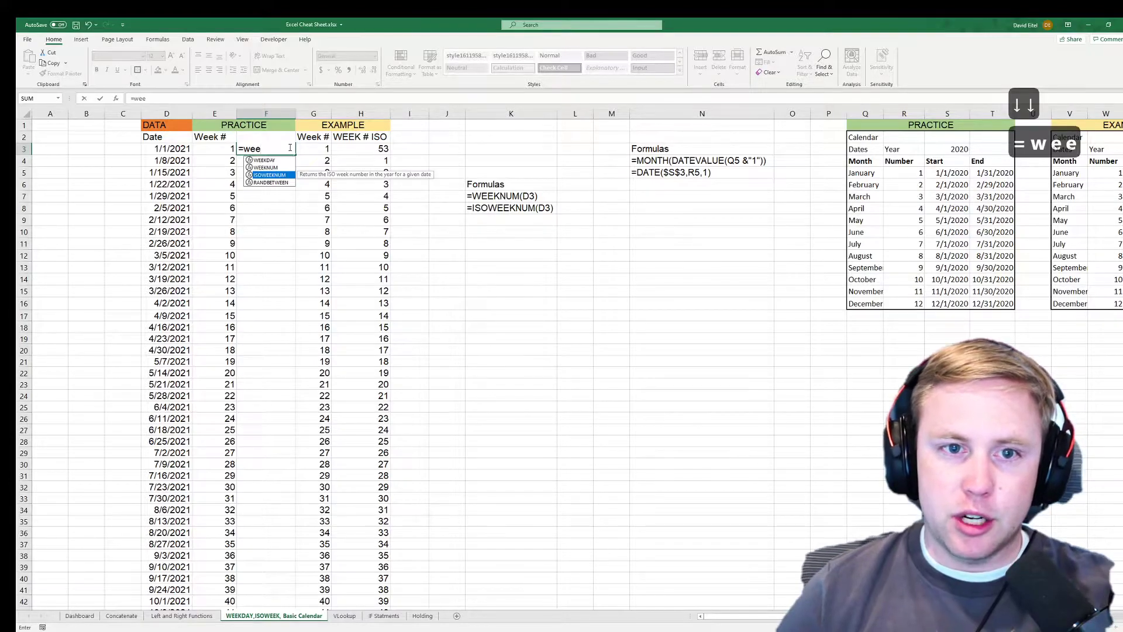
{"action": "key", "text": "Tab"}
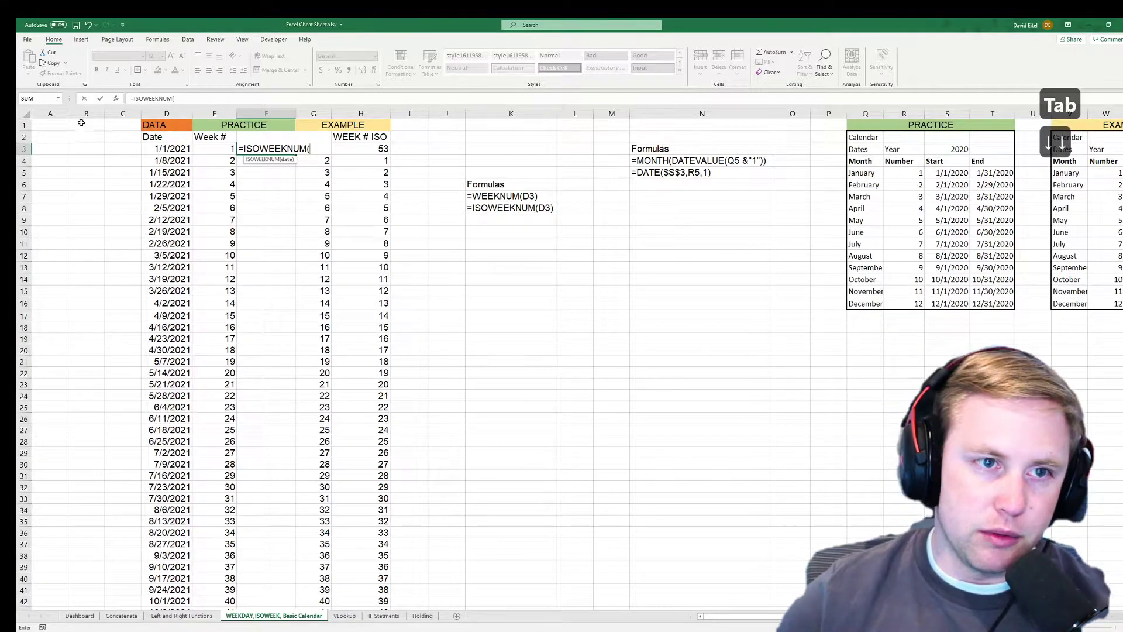
{"action": "left_click", "coordinate": [117, 99]}
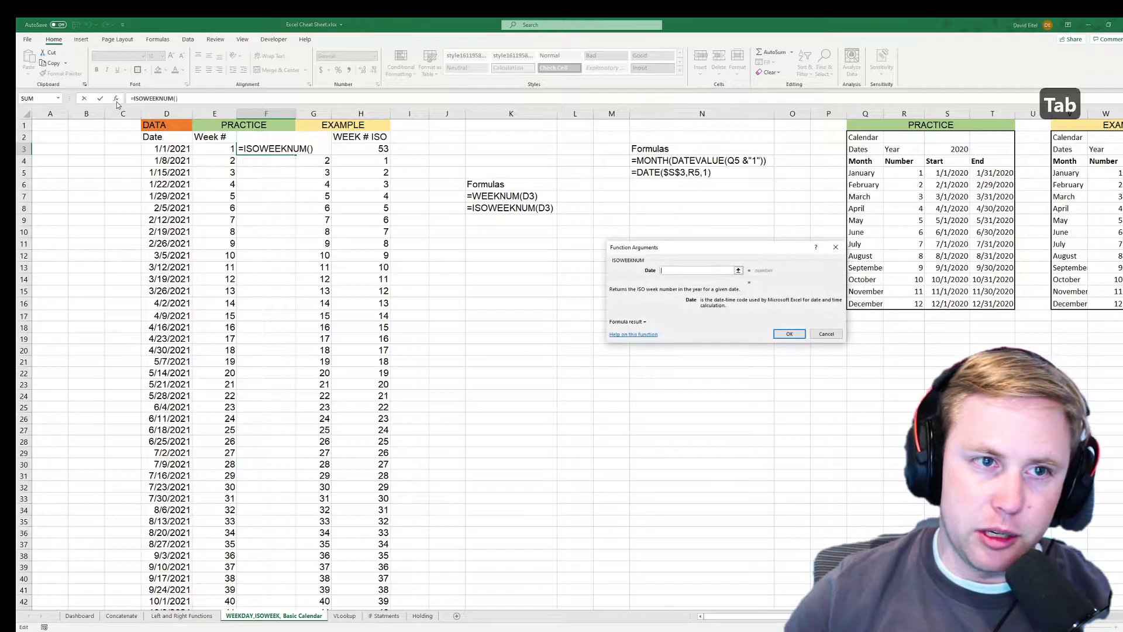
{"action": "left_click", "coordinate": [651, 338]}
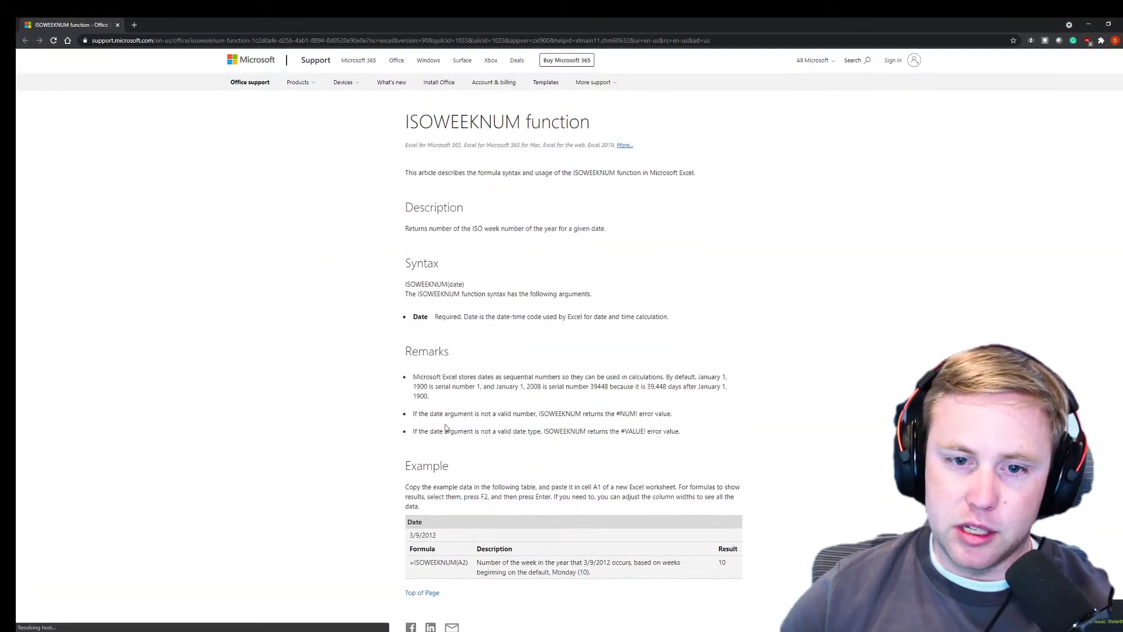
{"action": "scroll", "coordinate": [468, 445], "scroll_direction": "down", "scroll_amount": 4}
{"action": "scroll", "coordinate": [488, 550], "scroll_direction": "up", "scroll_amount": 3}
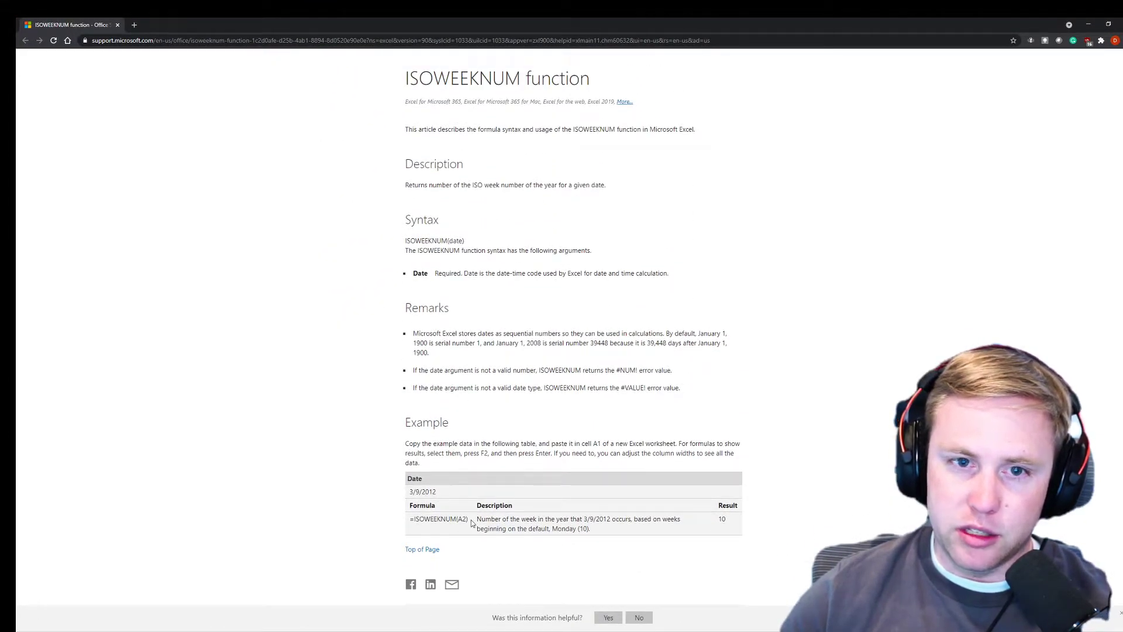
{"action": "scroll", "coordinate": [481, 319], "scroll_direction": "up", "scroll_amount": 1}
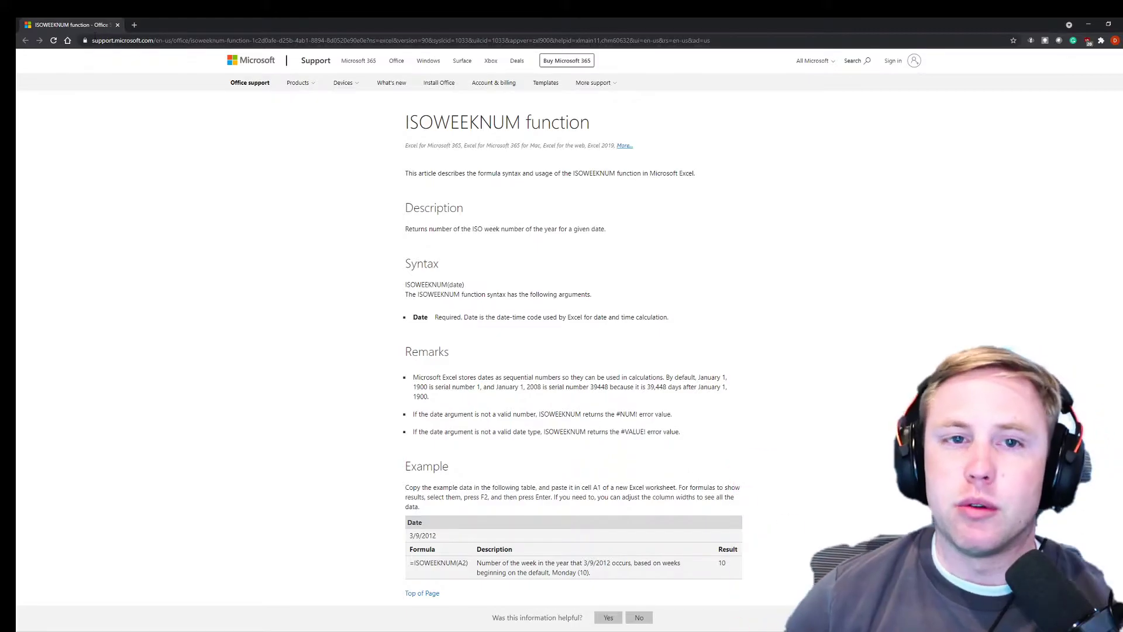
{"action": "middle_click", "coordinate": [75, 25]}
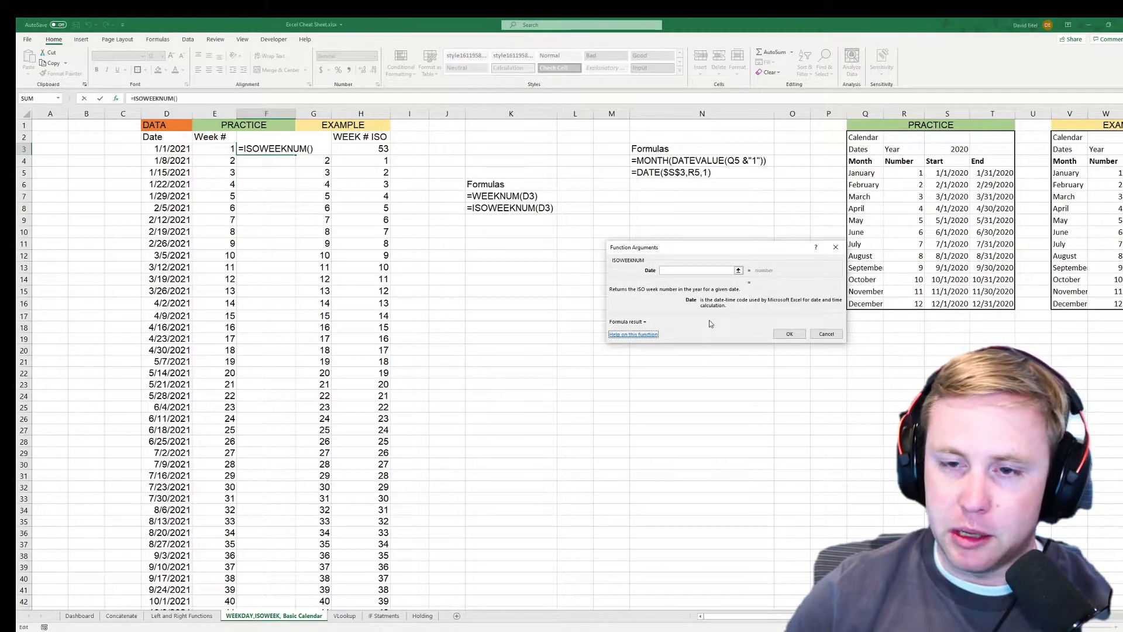
{"action": "left_click", "coordinate": [830, 335]}
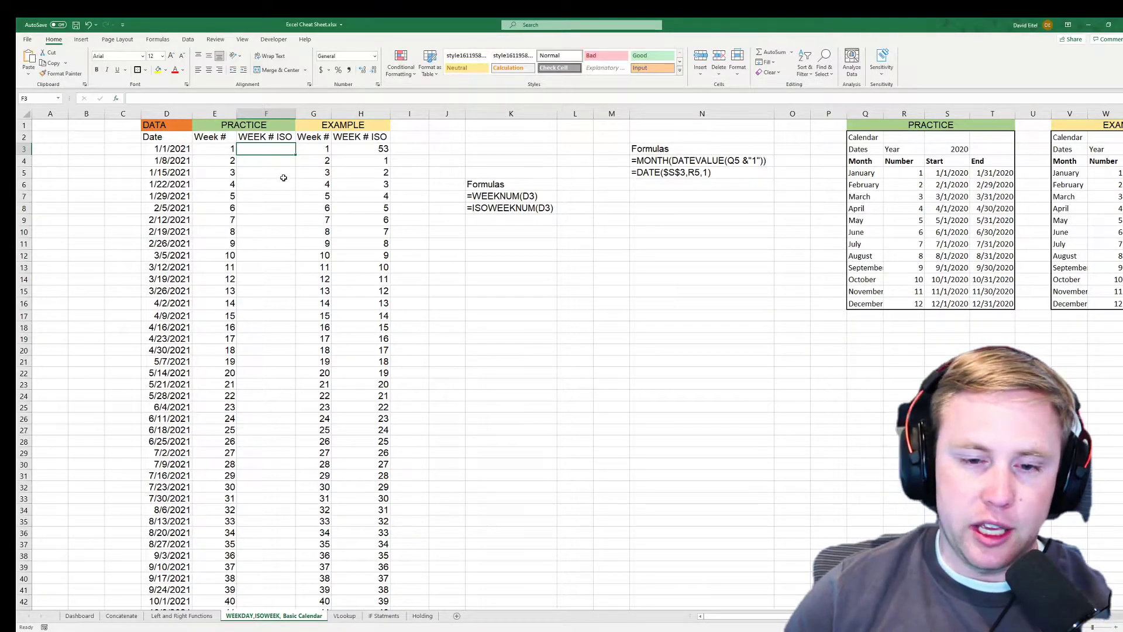
- Enter =ISOWEEKNUM(D3) in F3 and fill it down the practice WEEK # ISO column
{"action": "type", "text": "=Wee"}
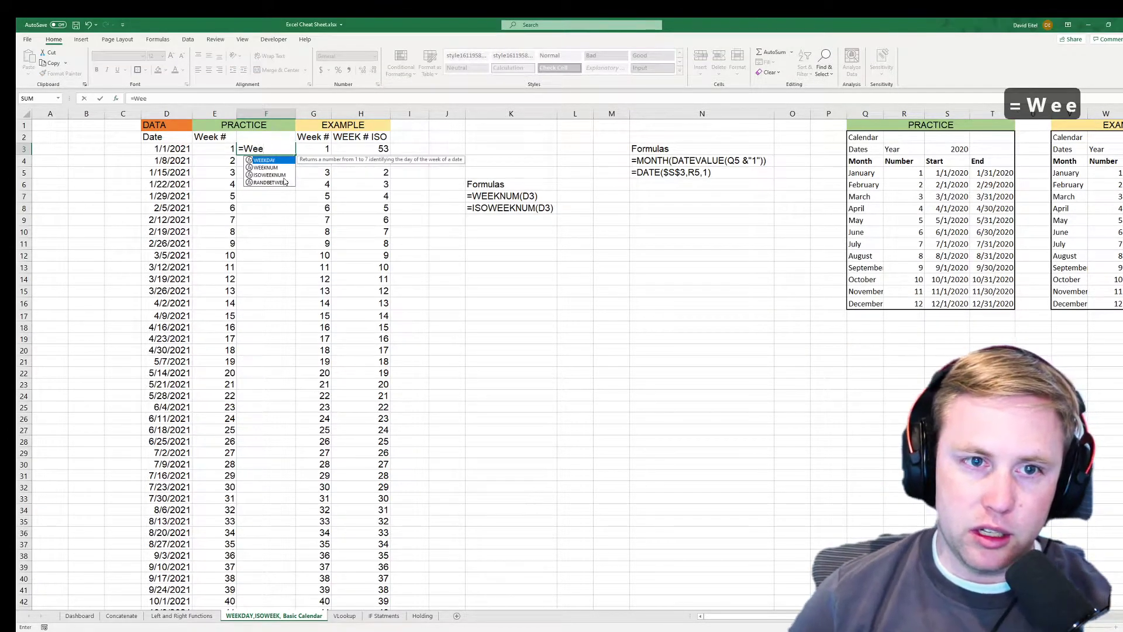
{"action": "key", "text": "Down"}
{"action": "key", "text": "Down"}
{"action": "key", "text": "Tab"}
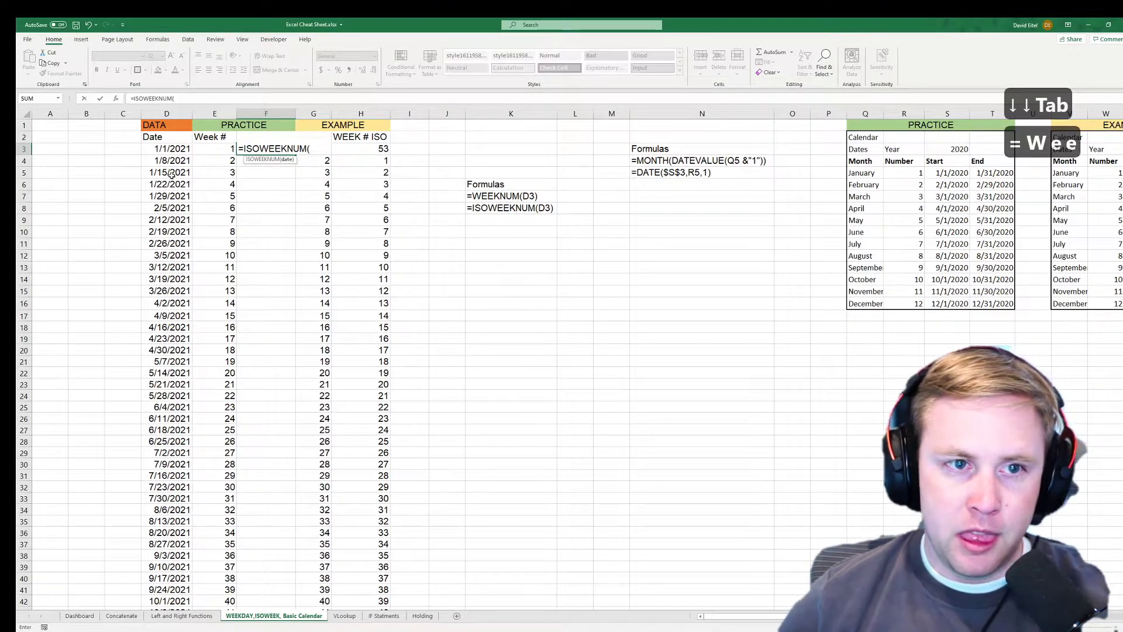
{"action": "left_click", "coordinate": [171, 149]}
{"action": "type", "text": ")"}
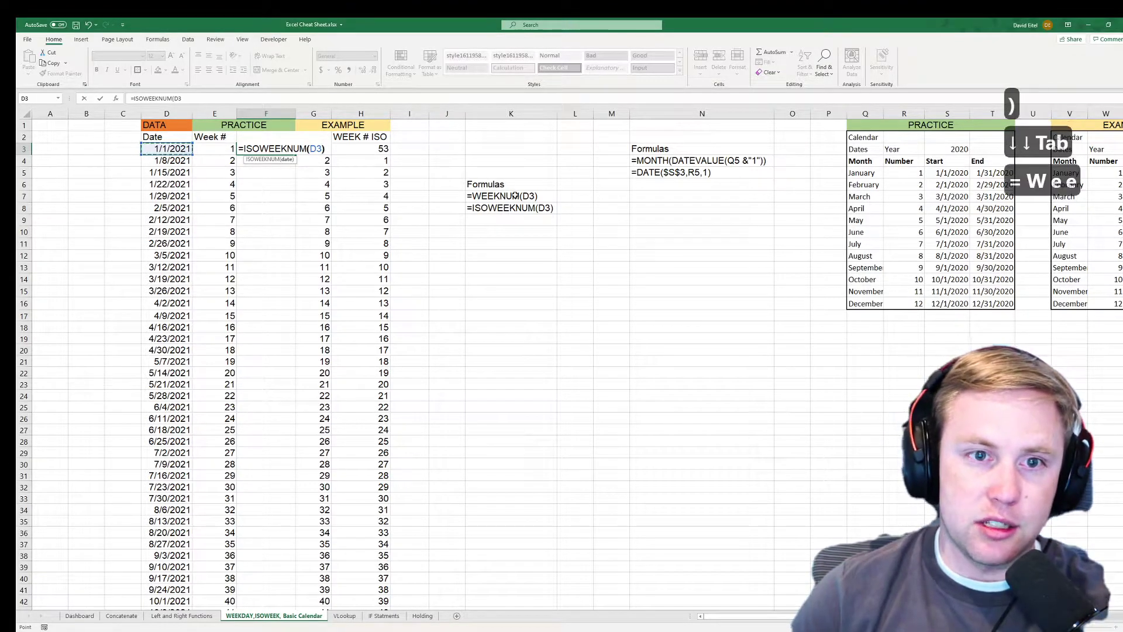
{"action": "key", "text": "Return"}
{"action": "key", "text": "Up"}
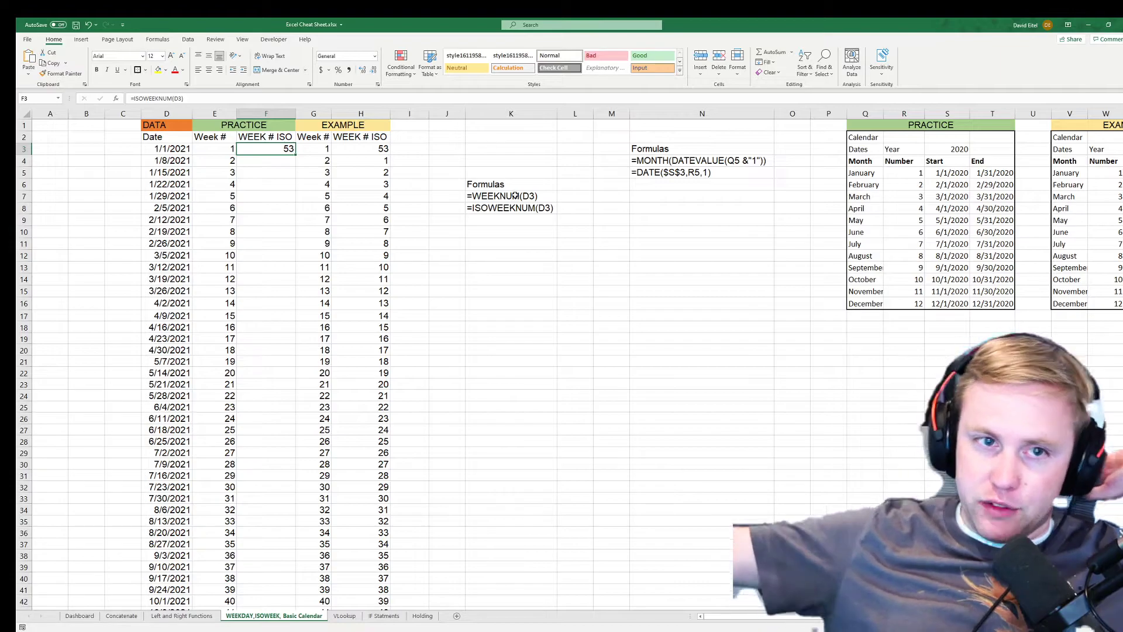
{"action": "double_click", "coordinate": [296, 154]}
- Compare the filled ISO week numbers with the Week # and example columns, especially for the first January dates
{"action": "left_click_drag", "start_coordinate": [256, 147], "coordinate": [271, 229]}
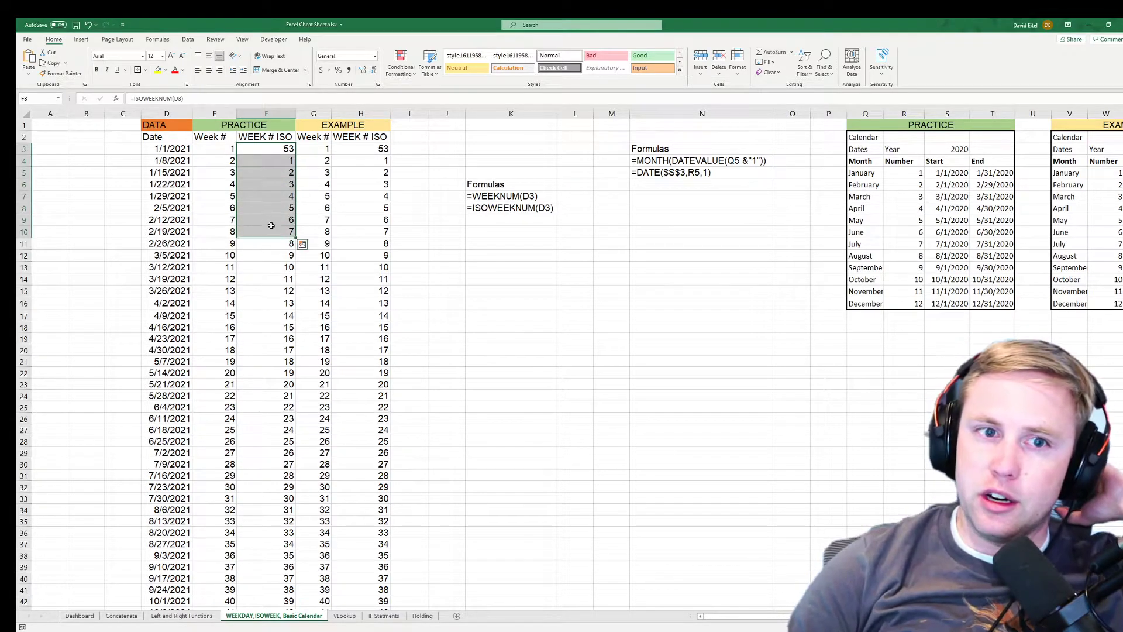
{"action": "left_click", "coordinate": [273, 164]}
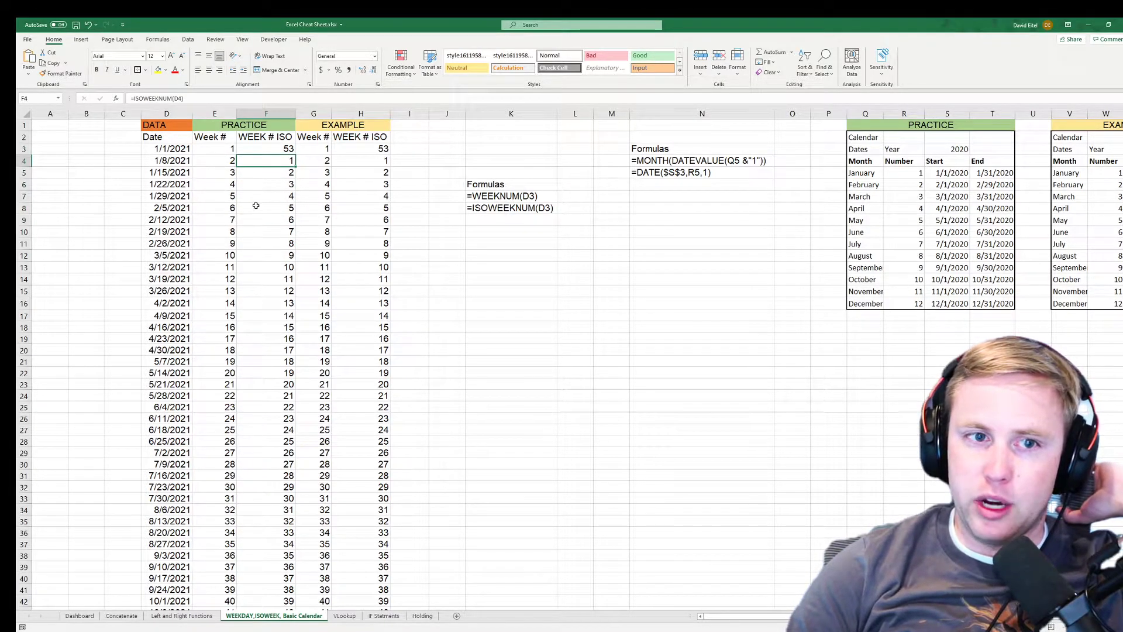
{"action": "scroll", "coordinate": [243, 297], "scroll_direction": "down", "scroll_amount": 5}
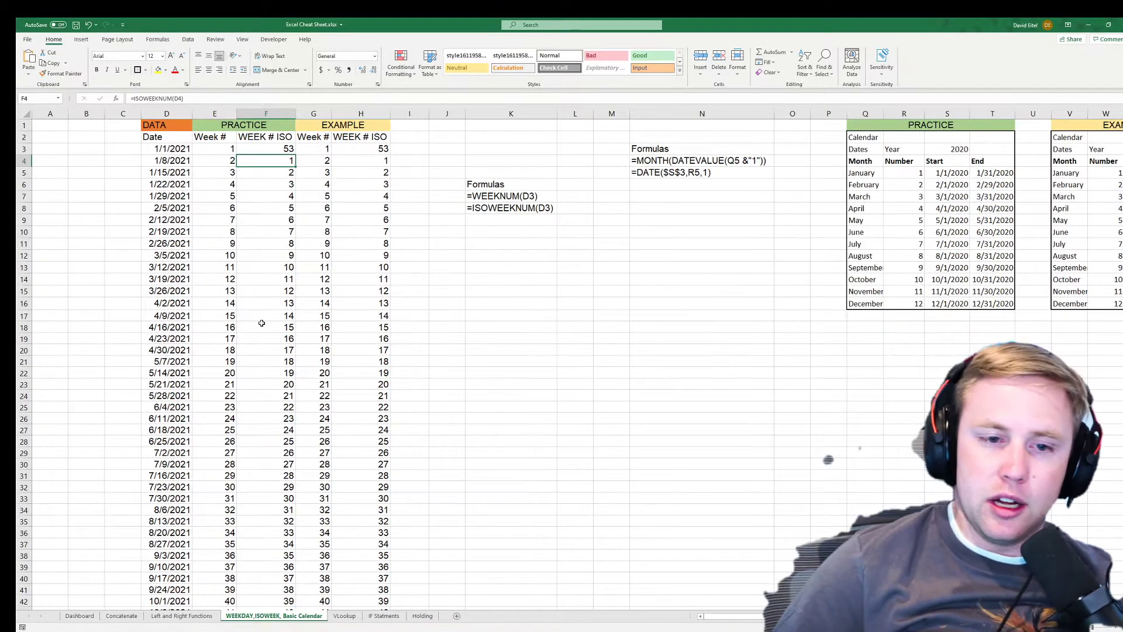
{"action": "scroll", "coordinate": [248, 300], "scroll_direction": "up", "scroll_amount": 5}
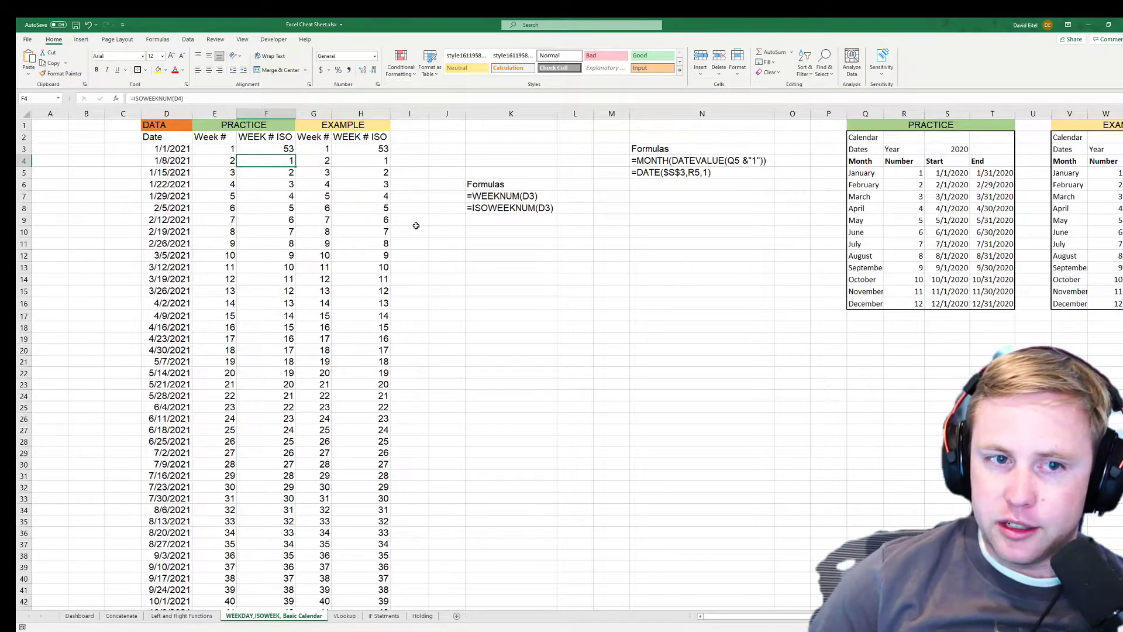
{"action": "left_click", "coordinate": [433, 209]}
{"action": "left_click", "coordinate": [313, 170]}
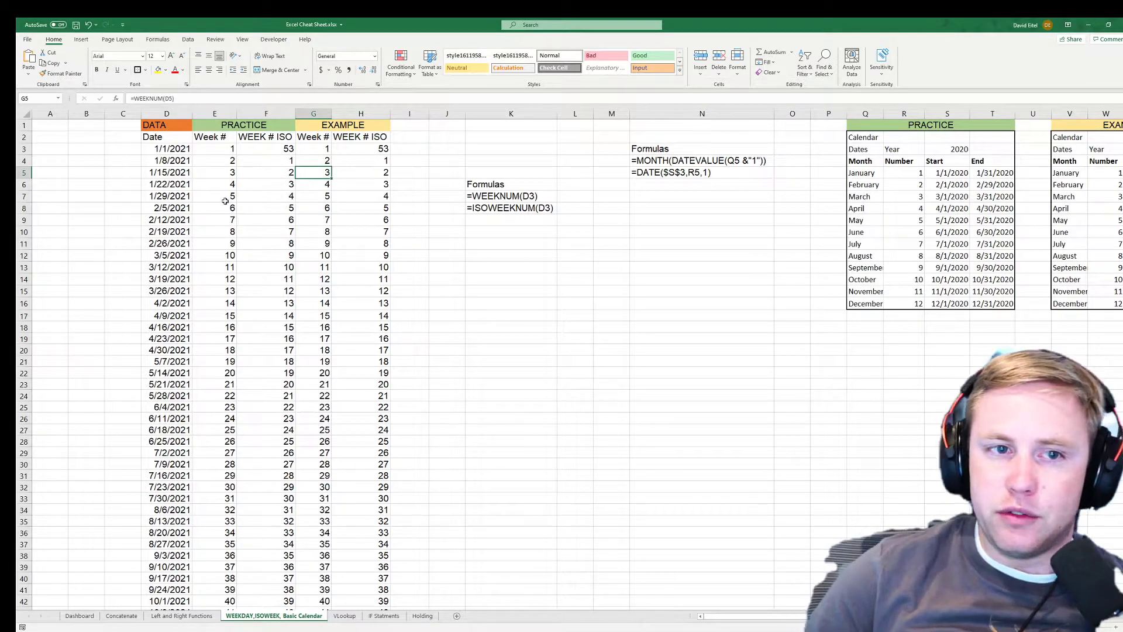
{"action": "left_click", "coordinate": [225, 152]}
{"action": "left_click", "coordinate": [249, 153]}
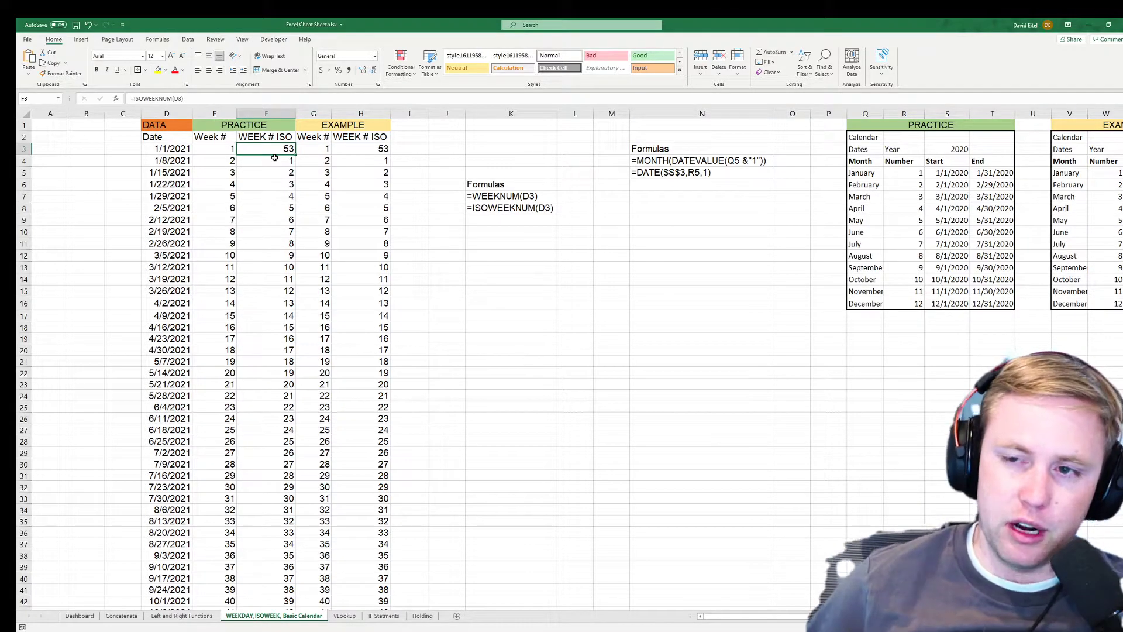
- Clear the Number, Start and End values for all twelve months in the practice calendar, R5:T16
{"action": "left_click_drag", "start_coordinate": [844, 411], "coordinate": [1070, 442]}
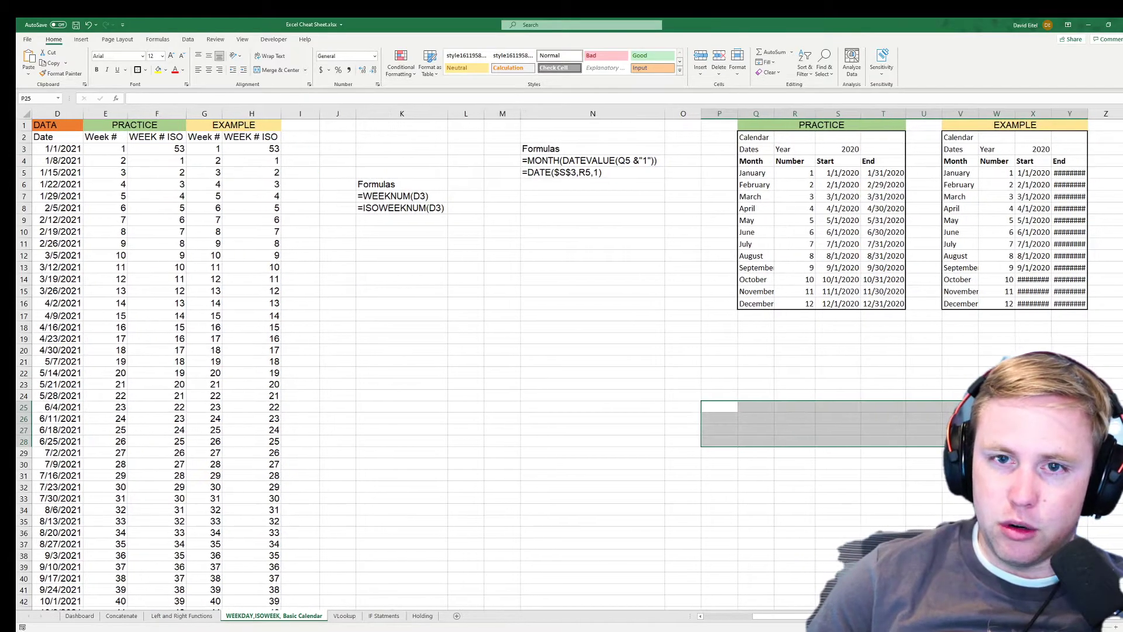
{"action": "left_click", "coordinate": [865, 430]}
{"action": "left_click_drag", "start_coordinate": [961, 475], "coordinate": [1112, 453]}
{"action": "left_click", "coordinate": [878, 430]}
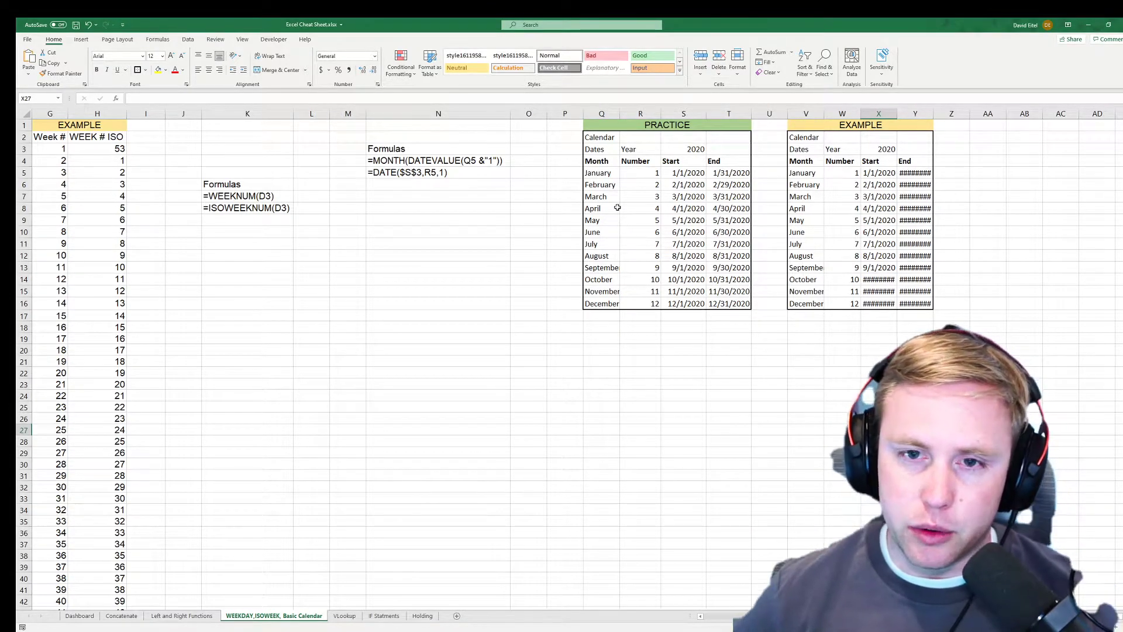
{"action": "left_click", "coordinate": [604, 174]}
{"action": "left_click_drag", "start_coordinate": [654, 172], "coordinate": [740, 302]}
{"action": "key", "text": "Delete"}
- Review the January to December month names and the empty Number column in the practice calendar
{"action": "left_click", "coordinate": [640, 219]}
{"action": "left_click", "coordinate": [616, 174]}
{"action": "left_click_drag", "start_coordinate": [616, 175], "coordinate": [624, 318]}
{"action": "left_click", "coordinate": [594, 182]}
{"action": "left_click", "coordinate": [597, 174]}
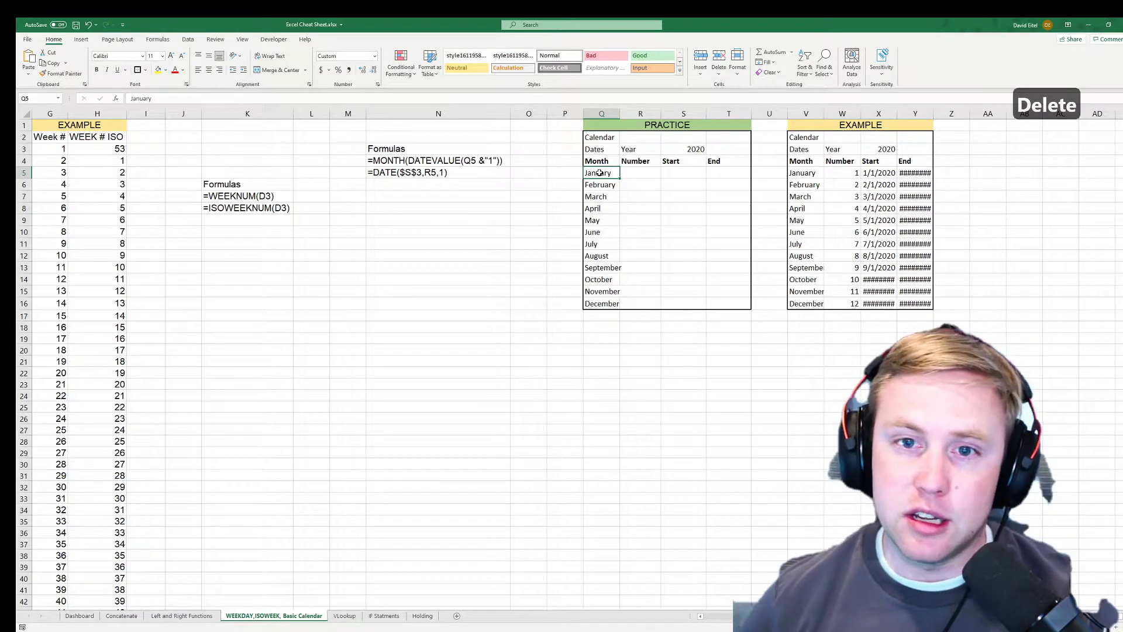
{"action": "mouse_move", "coordinate": [604, 180]}
{"action": "left_mouse_down"}
{"action": "mouse_move", "coordinate": [607, 230]}
{"action": "mouse_move", "coordinate": [605, 182]}
{"action": "left_mouse_up"}
{"action": "left_click", "coordinate": [642, 174]}
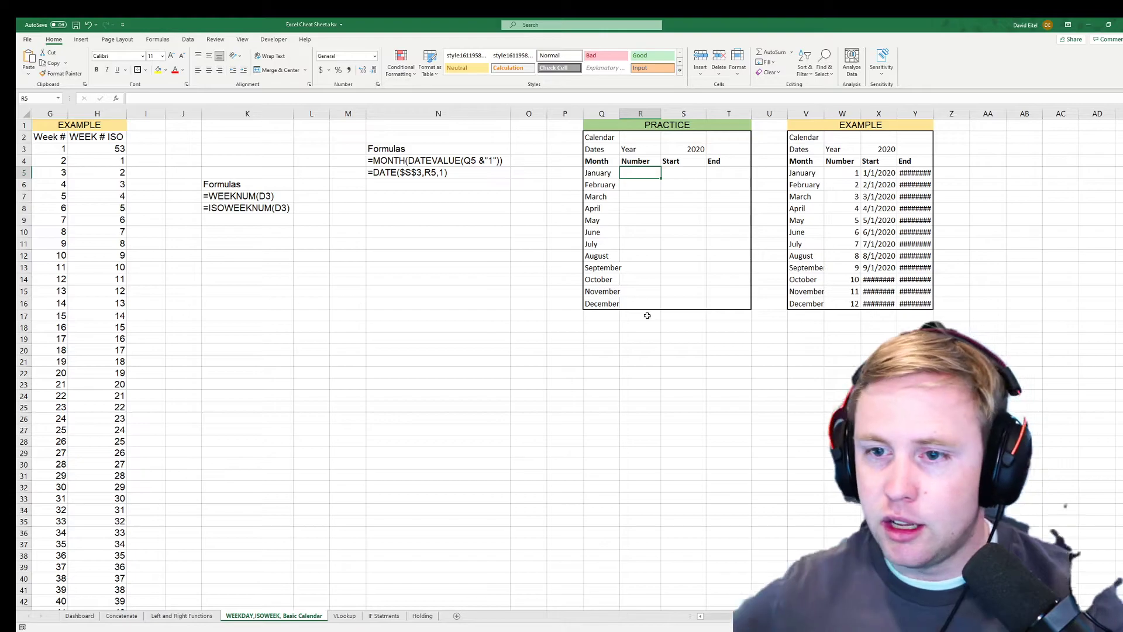
- Autofit columns X and Y so the example calendar's Start and End dates fit their cells
{"action": "left_click", "coordinate": [880, 113]}
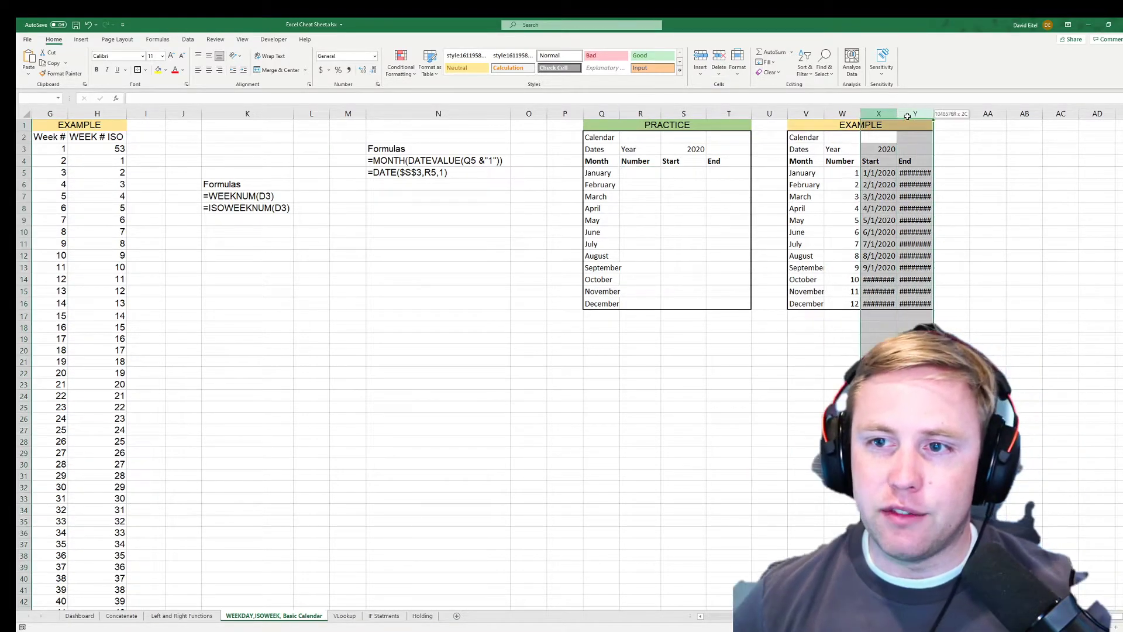
{"action": "left_click", "coordinate": [928, 113]}
{"action": "left_click_drag", "start_coordinate": [922, 113], "coordinate": [890, 113]}
{"action": "double_click", "coordinate": [932, 113]}
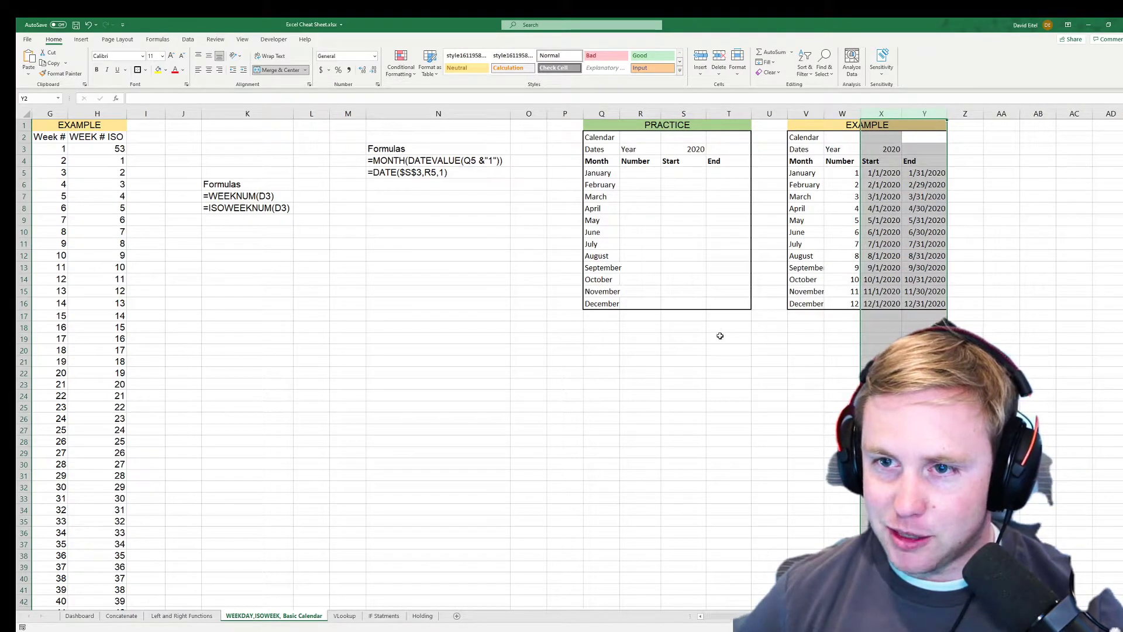
{"action": "left_click", "coordinate": [684, 322]}
- Start a MONTH formula in R5, the Number cell for January in the practice calendar
{"action": "left_click", "coordinate": [641, 172]}
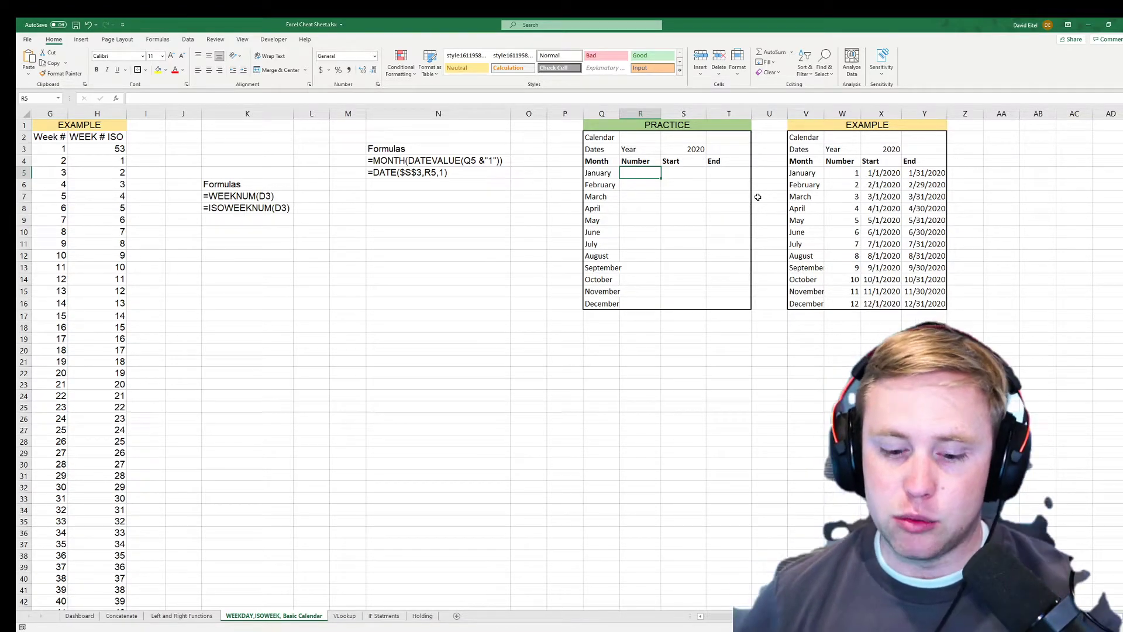
{"action": "type", "text": "="}
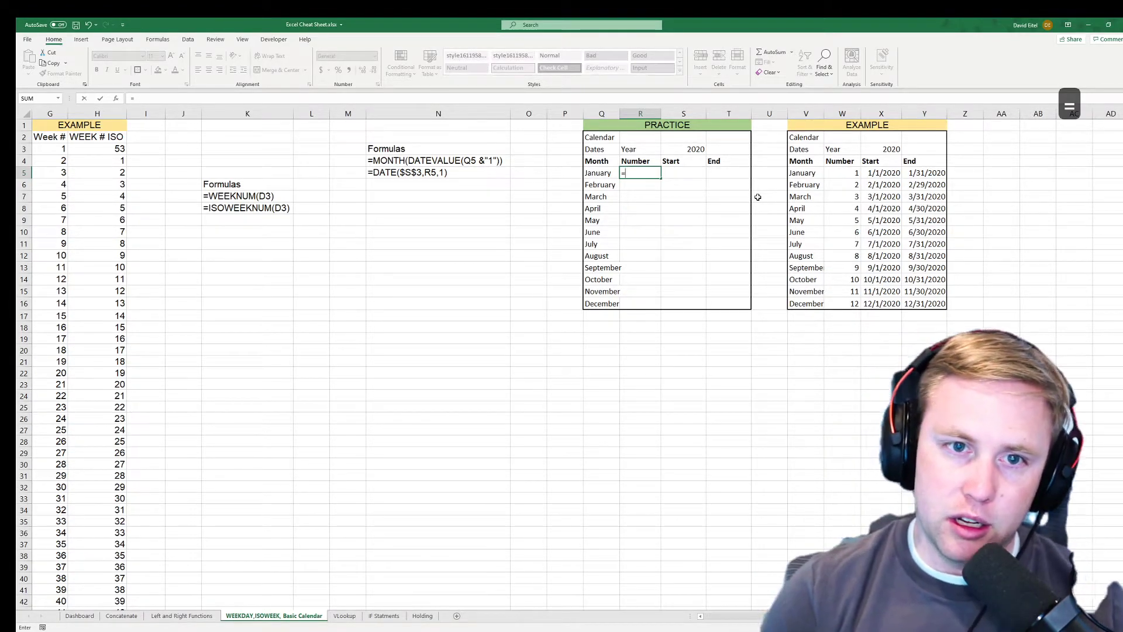
{"action": "type", "text": "mont"}
{"action": "key", "text": "Tab"}
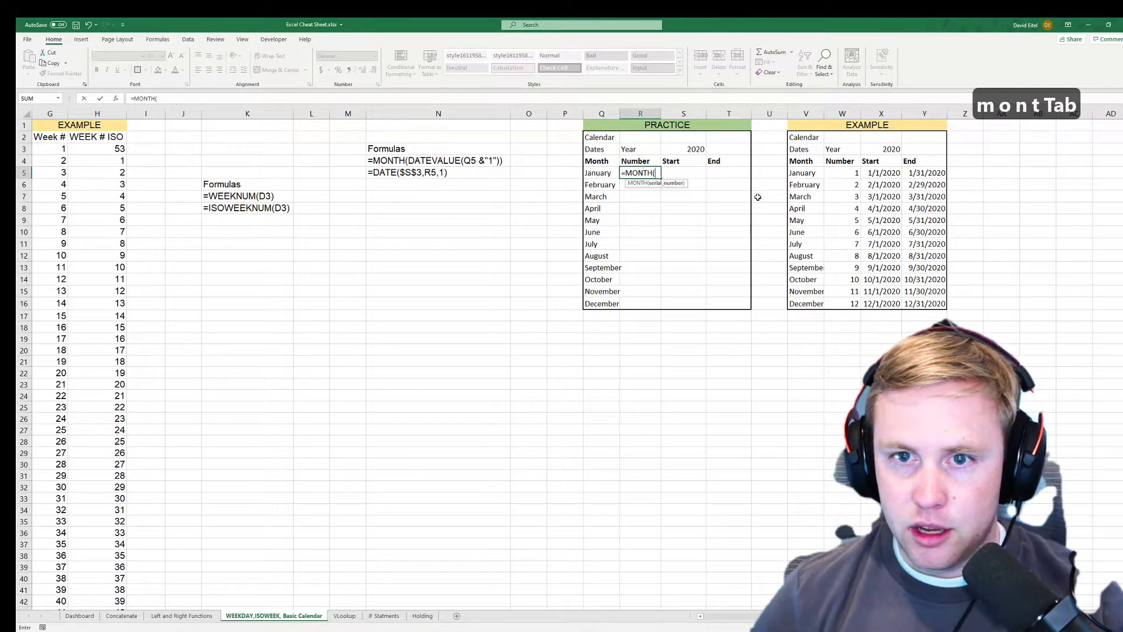
{"action": "key", "text": "Left"}
{"action": "key", "text": "Left"}
{"action": "key", "text": "Left"}
{"action": "key", "text": "Right"}
{"action": "key", "text": "Right"}
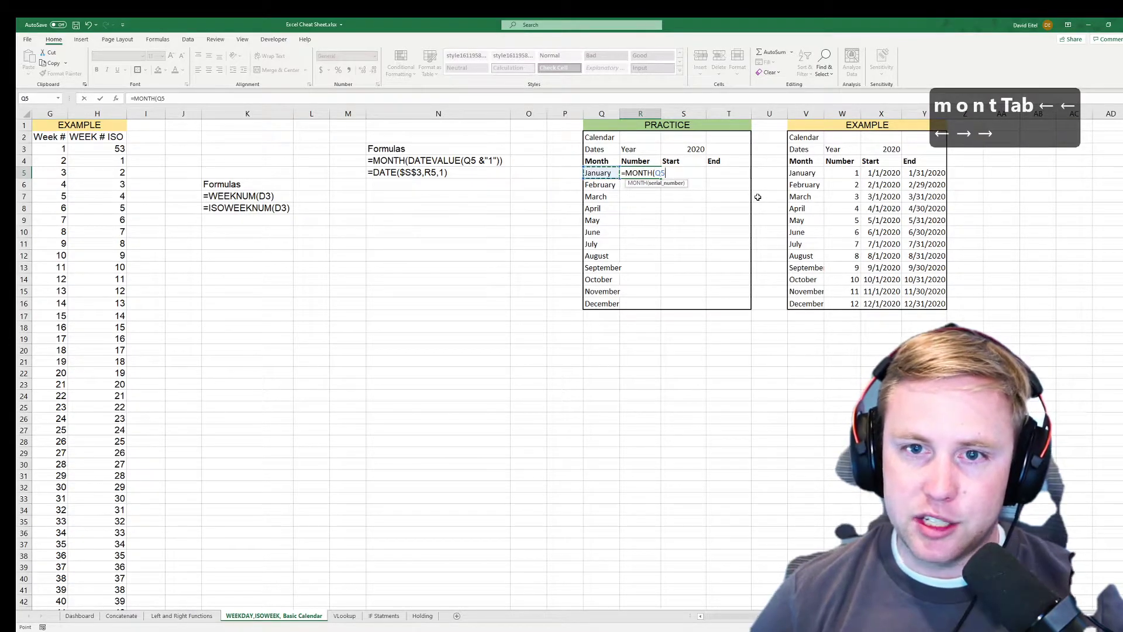
{"action": "key", "text": "BackSpace"}
{"action": "key", "text": "BackSpace"}
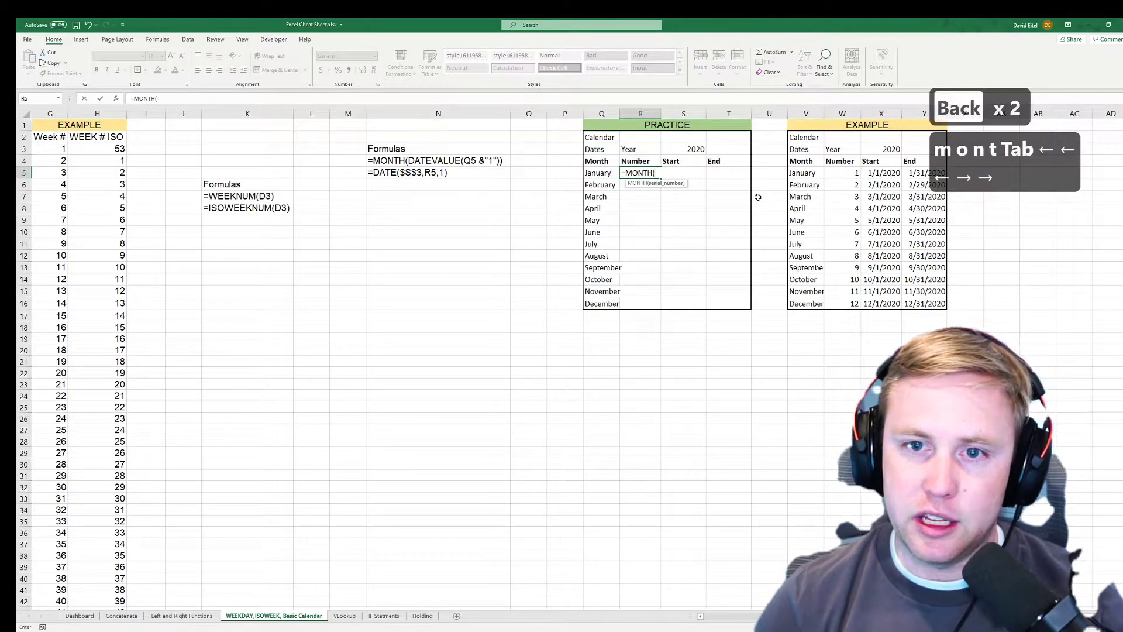
- Nest DATEVALUE in the R5 formula and complete it as =MONTH(DATEVALUE(Q5 & "1"))
{"action": "type", "text": "Date"}
{"action": "key", "text": "Down"}
{"action": "key", "text": "Tab"}
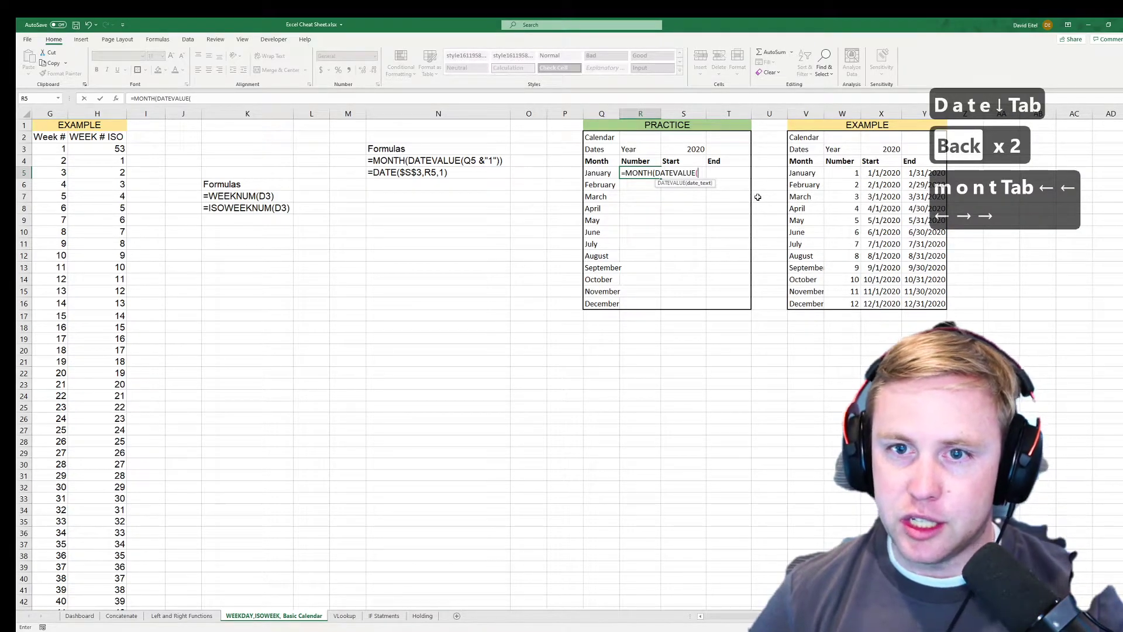
{"action": "key", "text": "Left"}
{"action": "key", "text": "Left"}
{"action": "key", "text": "Right"}
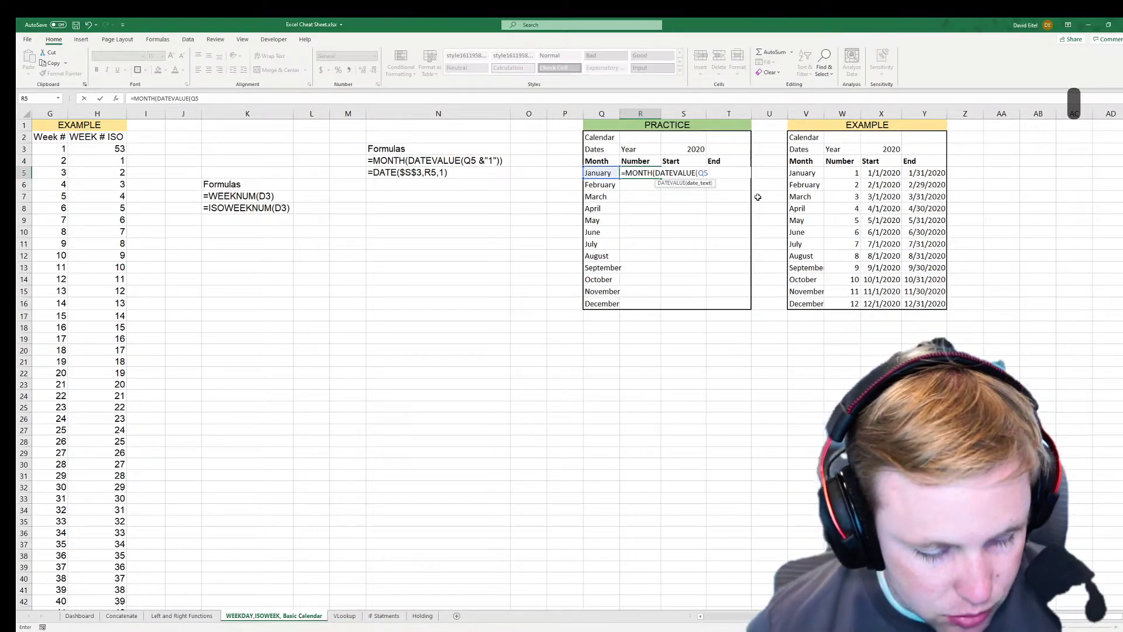
{"action": "type", "text": "&"}
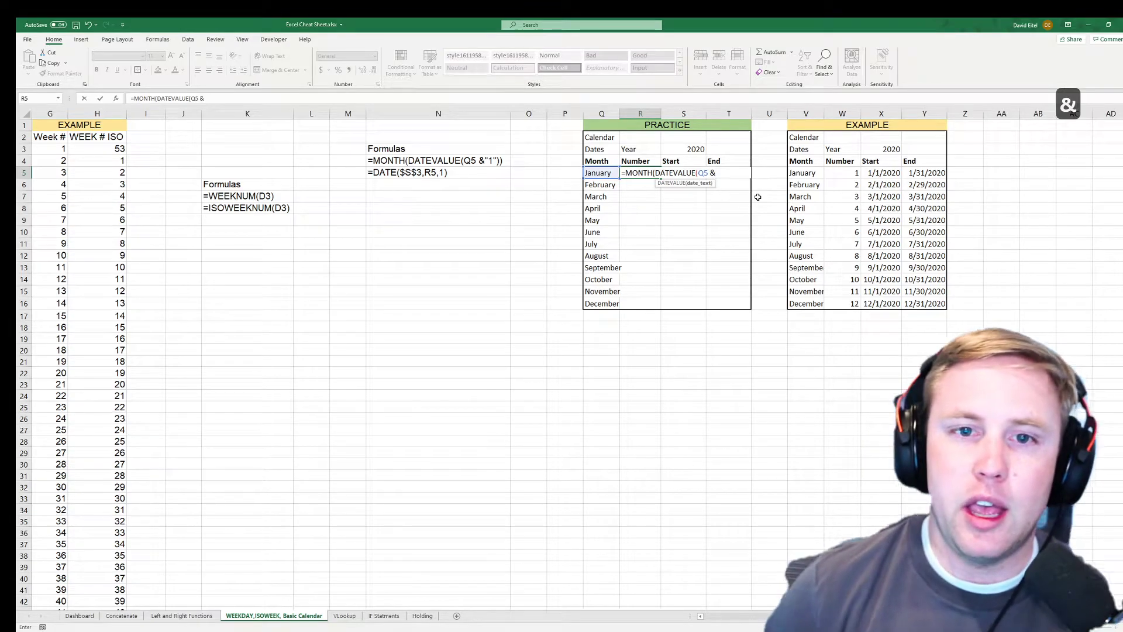
{"action": "type", "text": " \"1"}
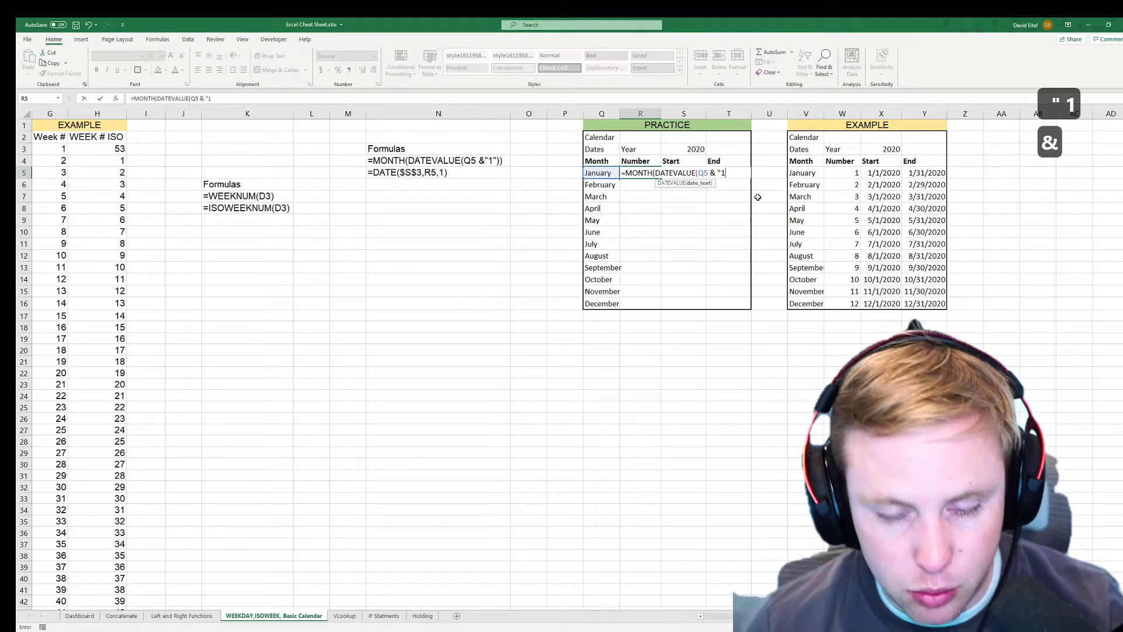
{"action": "type", "text": "\"))"}
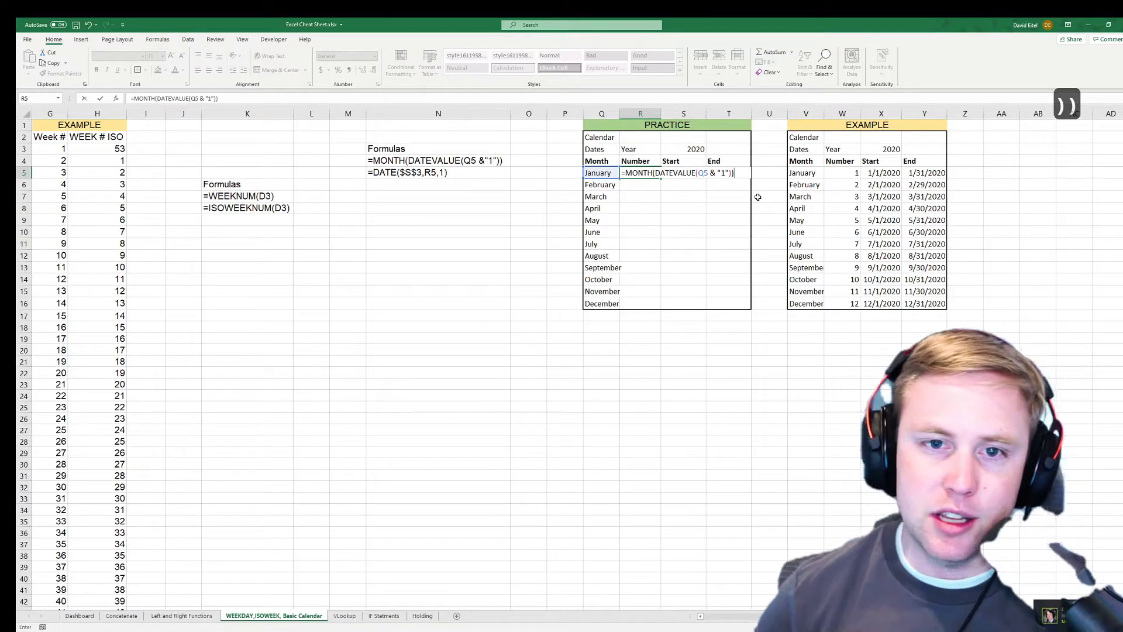
{"action": "key", "text": "Return"}
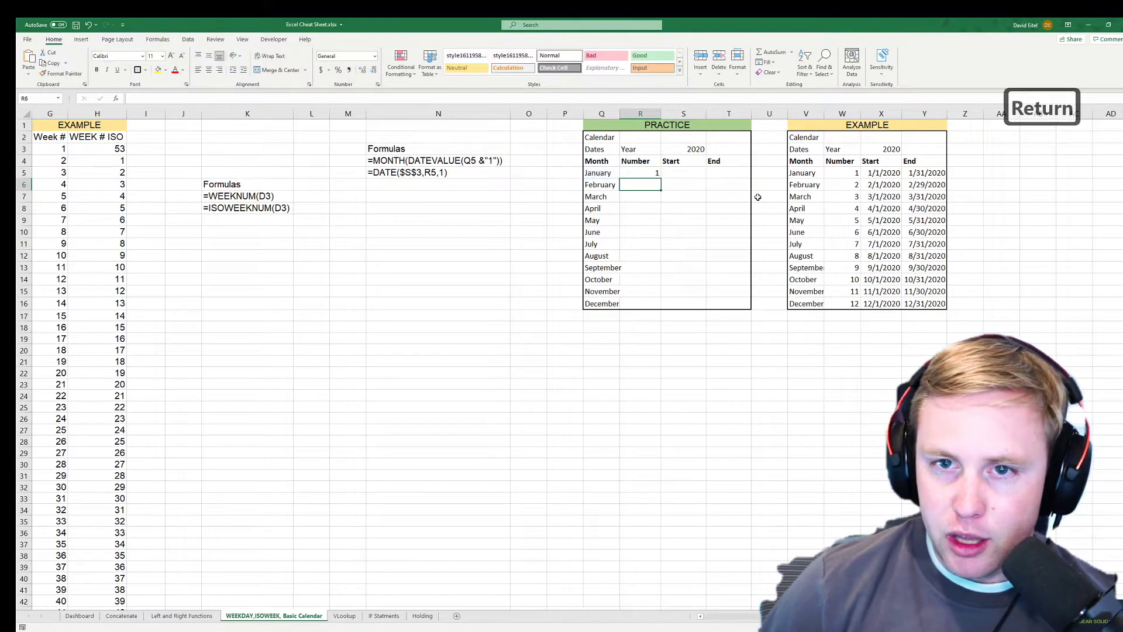
- Fill the R5 month number formula down to the December row and check the filled Number column
{"action": "key", "text": "Up"}
{"action": "left_click_drag", "start_coordinate": [662, 178], "coordinate": [658, 307]}
{"action": "left_click", "coordinate": [684, 208]}
{"action": "left_click_drag", "start_coordinate": [638, 174], "coordinate": [650, 292]}
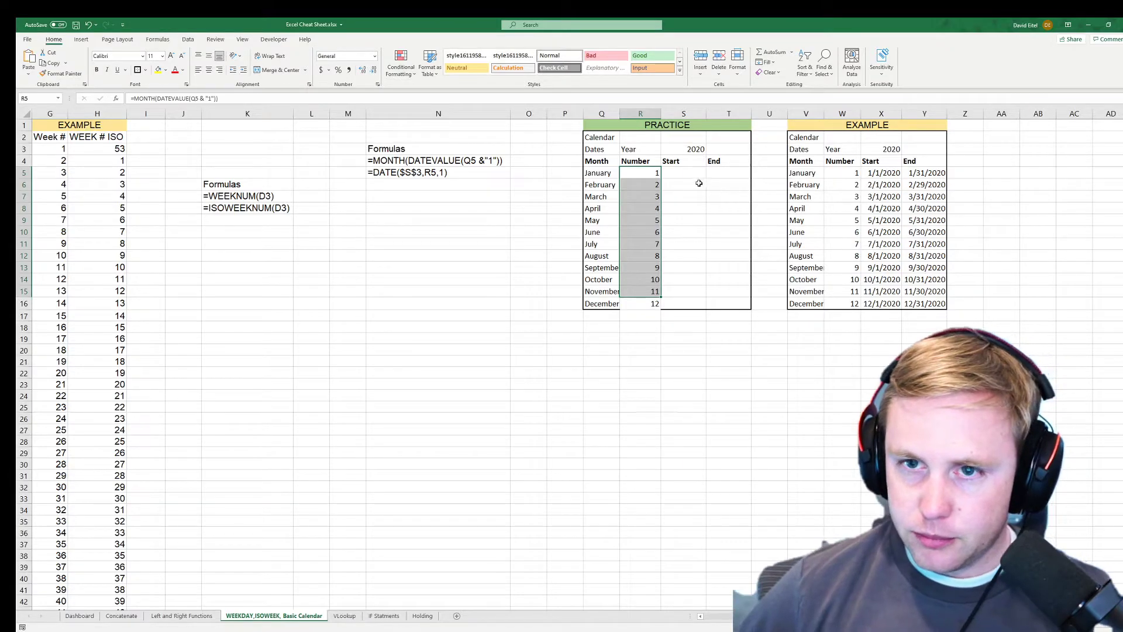
- Enter =DATE(S3,R5,1) in S5 as the January start date of the practice calendar
{"action": "left_click", "coordinate": [695, 179]}
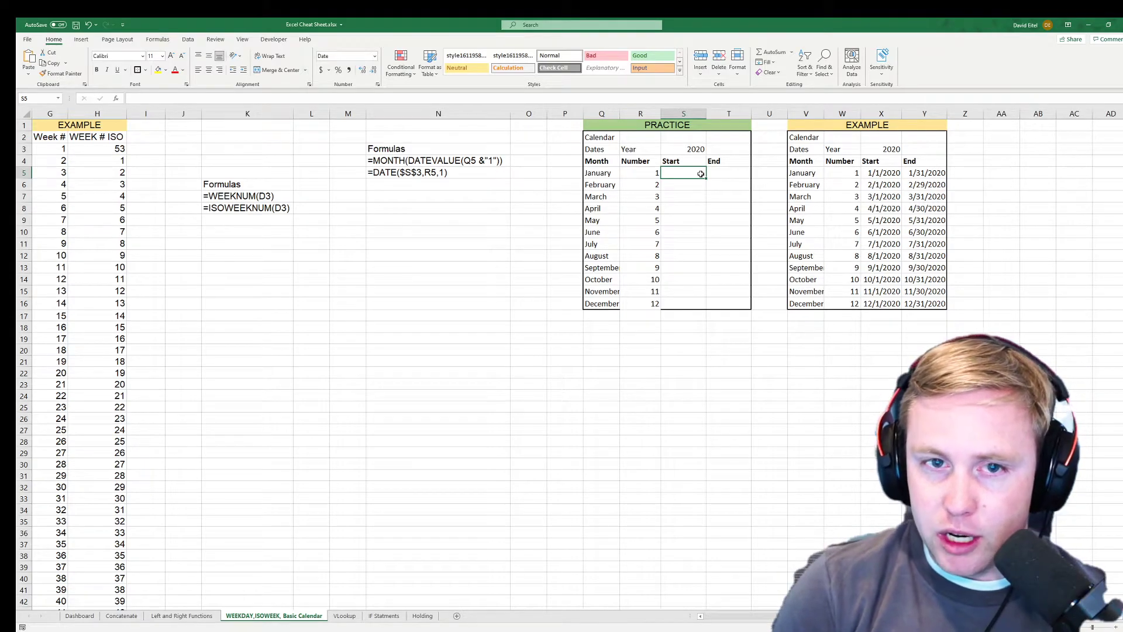
{"action": "type", "text": "=date"}
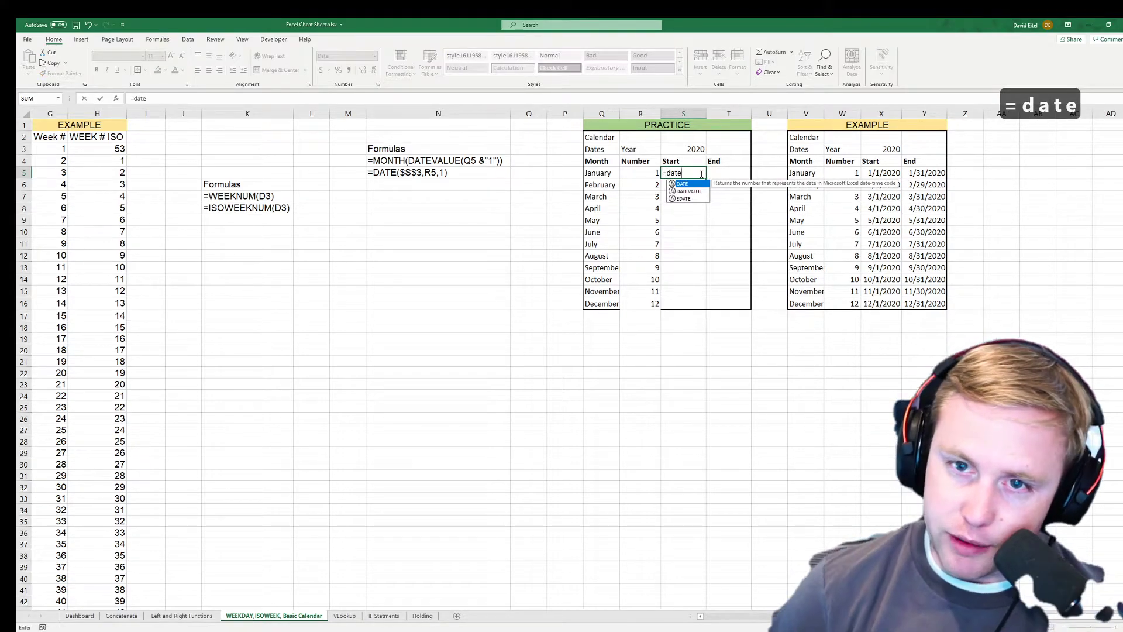
{"action": "key", "text": "Tab"}
{"action": "key", "text": "Up"}
{"action": "key", "text": "Up"}
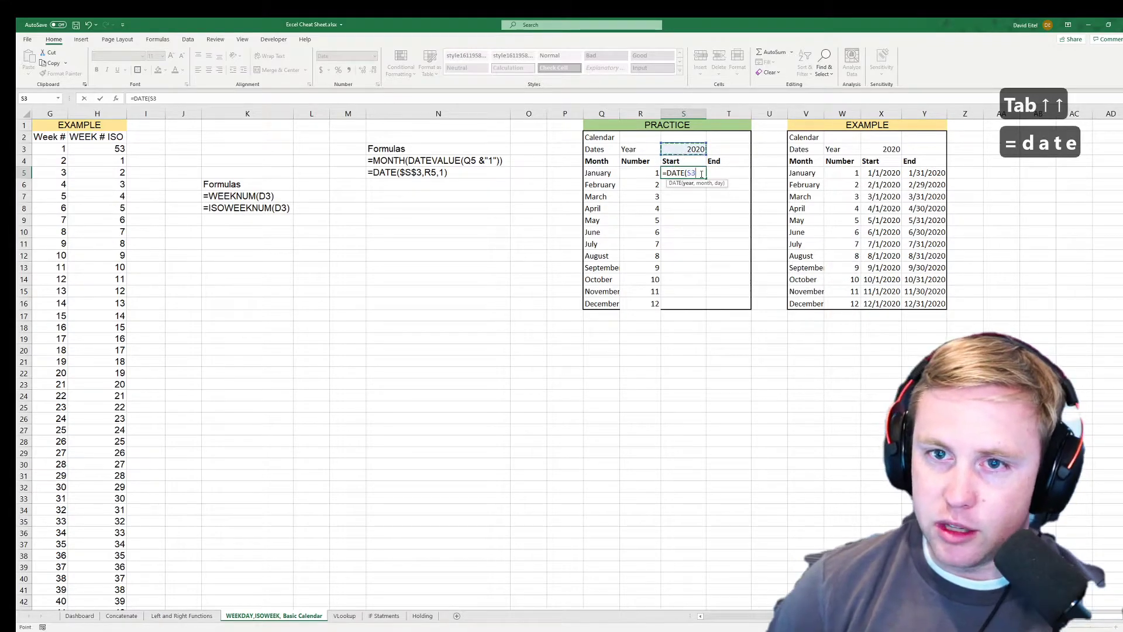
{"action": "type", "text": ","}
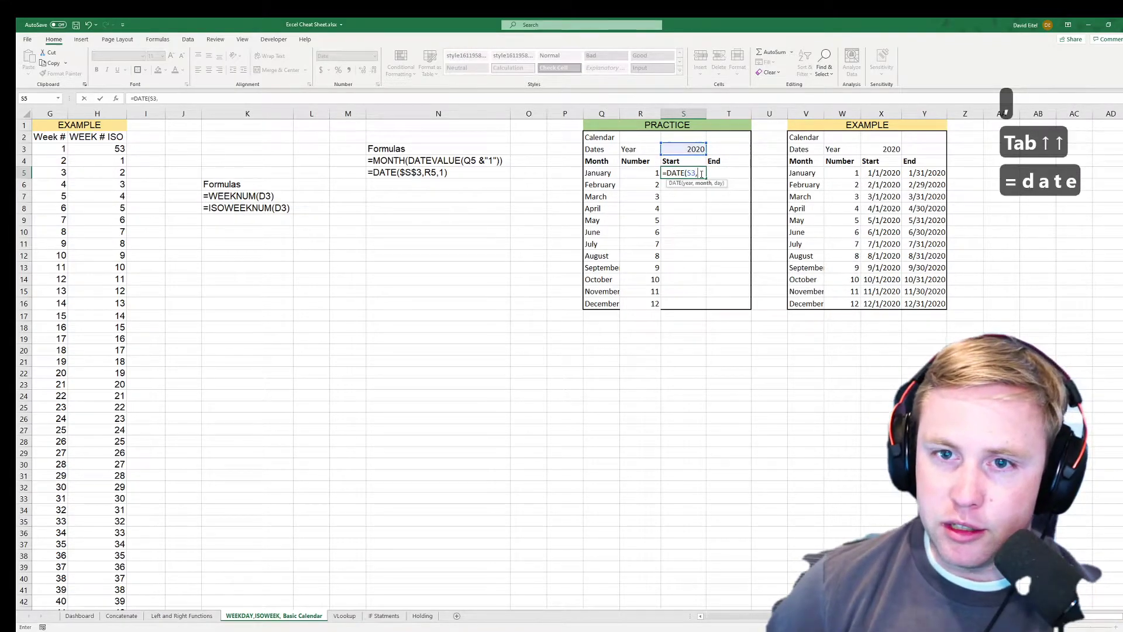
{"action": "key", "text": "Left"}
{"action": "key", "text": "Left"}
{"action": "key", "text": "Right"}
{"action": "type", "text": ","}
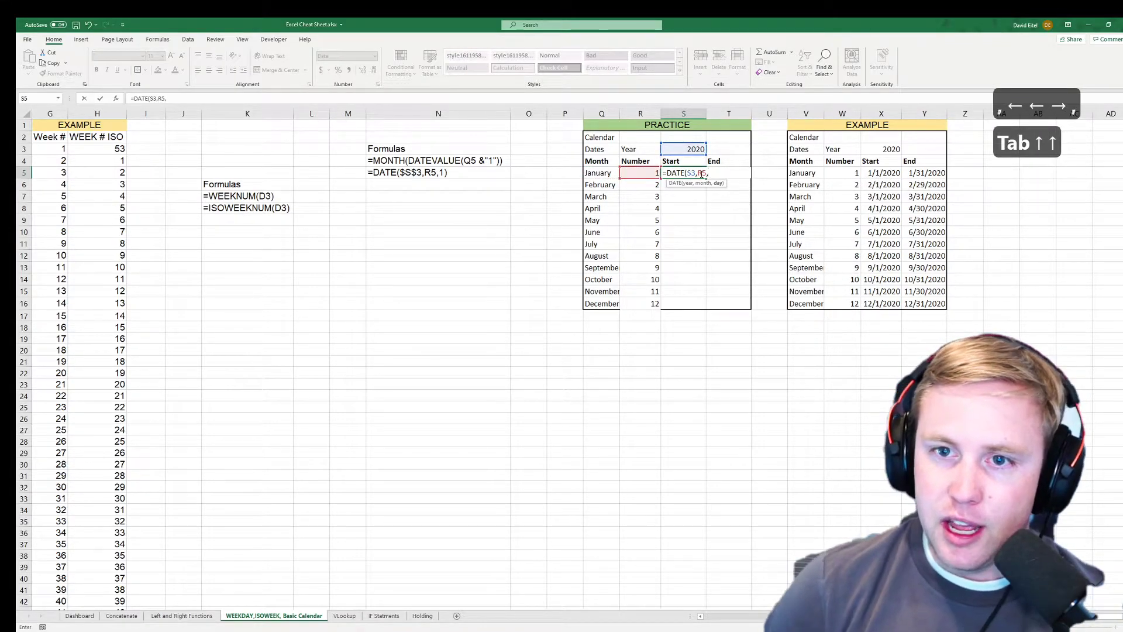
{"action": "type", "text": "1"}
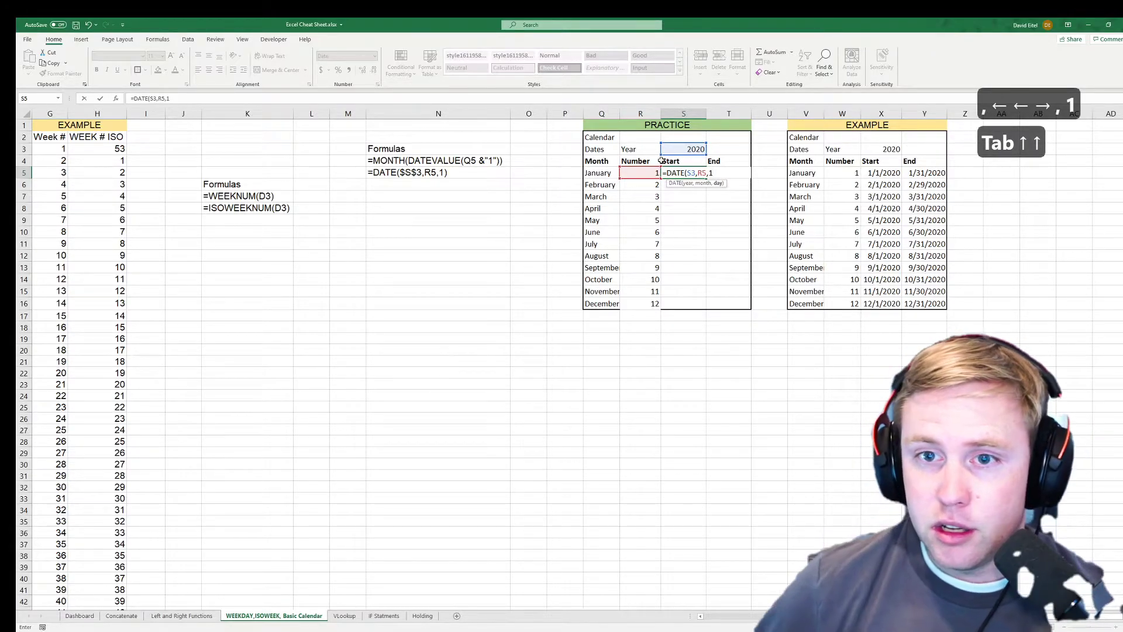
{"action": "key", "text": "ctrl+Return"}
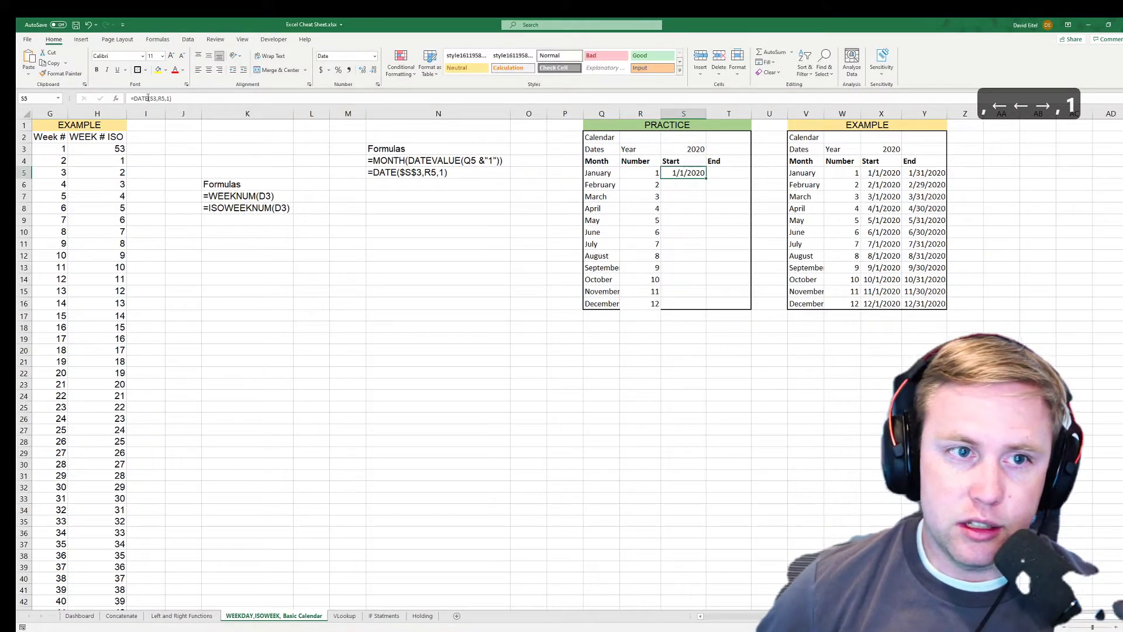
- Make the year reference absolute in S5 as =DATE($S$3,R5,1) and fill the start date formula down to the December row
{"action": "left_click", "coordinate": [148, 98]}
{"action": "key", "text": "F4"}
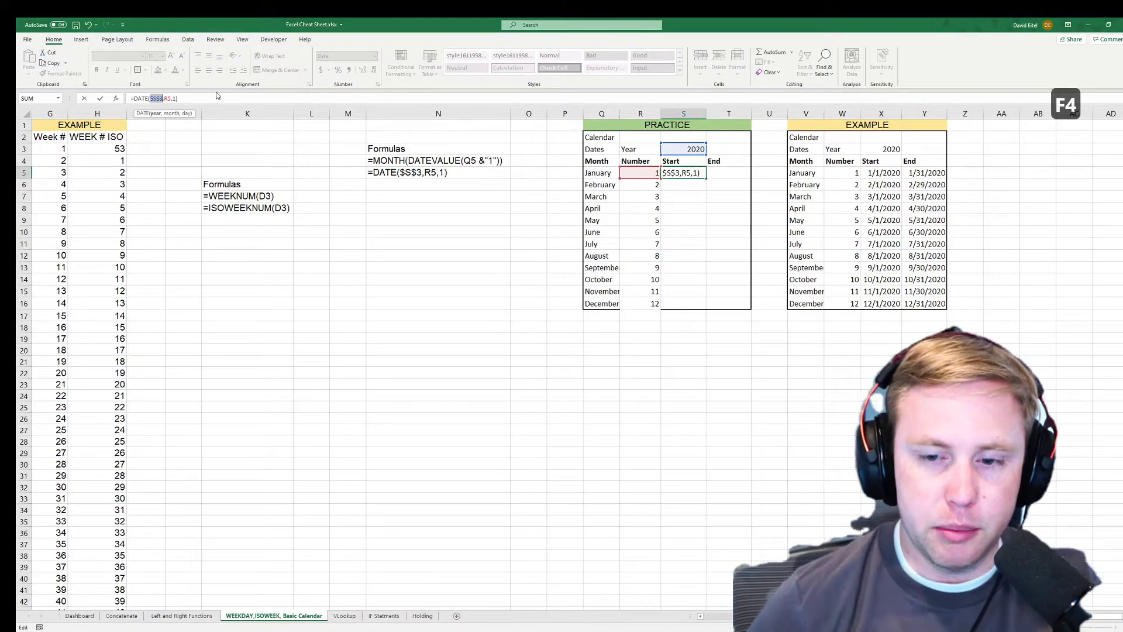
{"action": "key", "text": "Return"}
{"action": "left_click", "coordinate": [685, 172]}
{"action": "left_click_drag", "start_coordinate": [707, 178], "coordinate": [698, 310]}
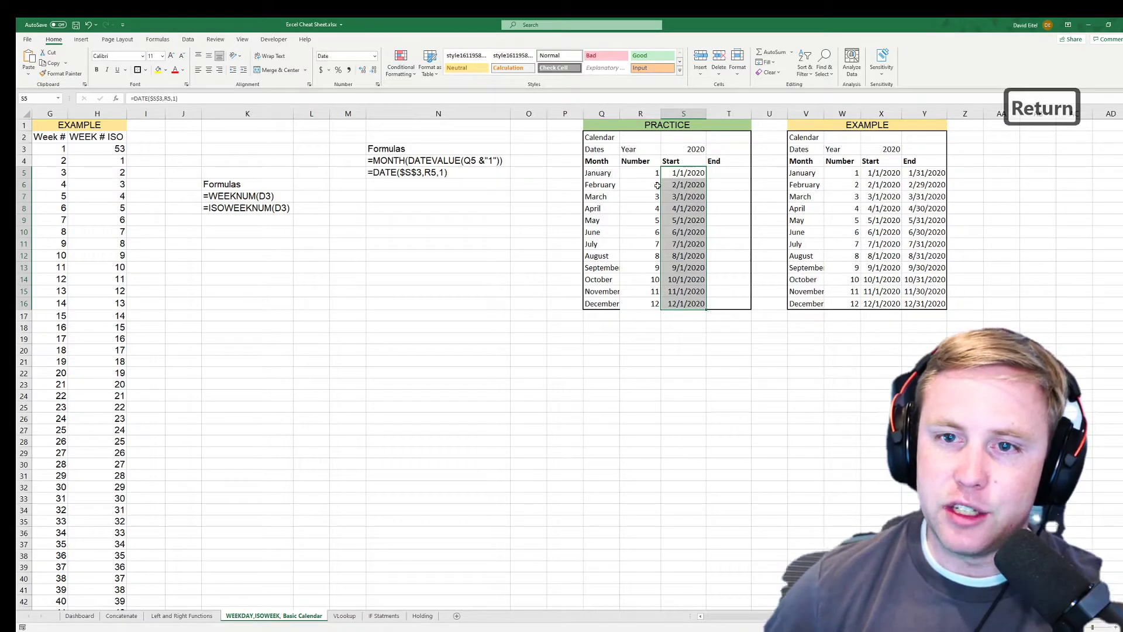
- Set the practice calendar's year in S3 to 2021
{"action": "left_click", "coordinate": [692, 149]}
{"action": "type", "text": "2021"}
{"action": "key", "text": "Return"}
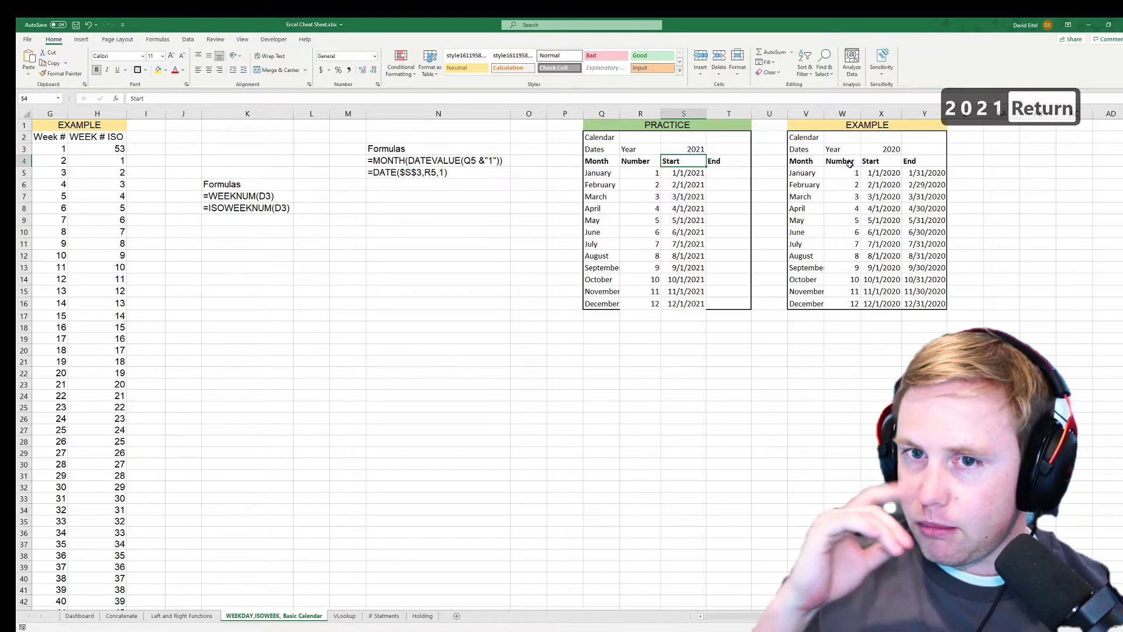
- Try =S5+30 in T5 as the January end date and fill it down to the December row
{"action": "left_click", "coordinate": [729, 174]}
{"action": "type", "text": "="}
{"action": "key", "text": "Left"}
{"action": "type", "text": "+30"}
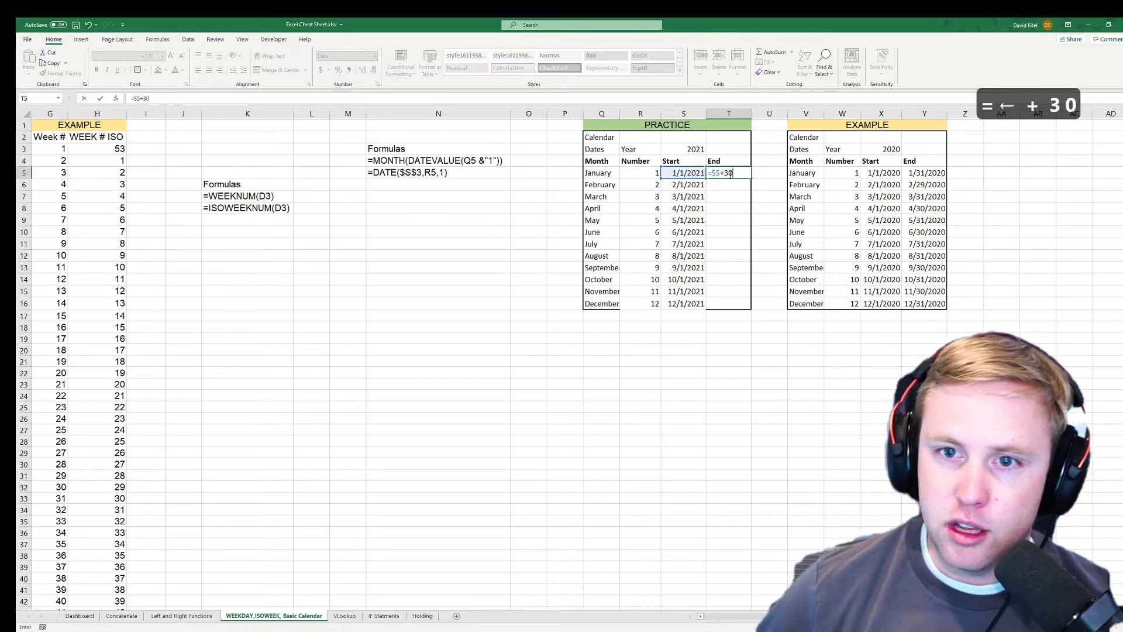
{"action": "key", "text": "Return"}
{"action": "left_click", "coordinate": [741, 175]}
{"action": "double_click", "coordinate": [750, 179]}
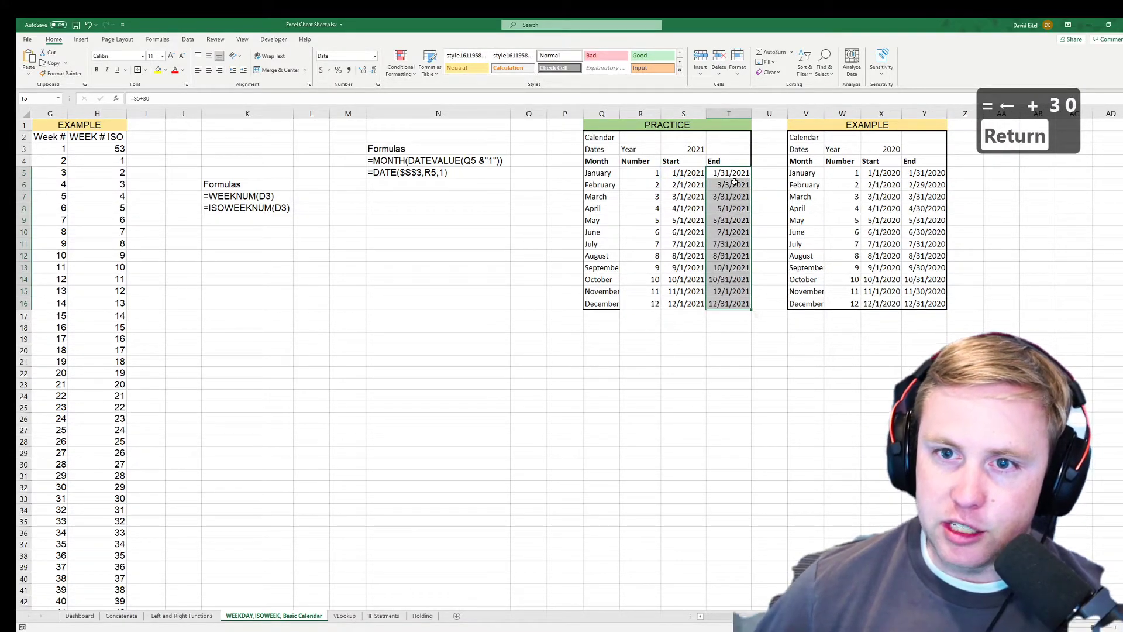
- Check the February and March end dates and clear all the trial end dates from T5:T16
{"action": "left_click", "coordinate": [731, 185]}
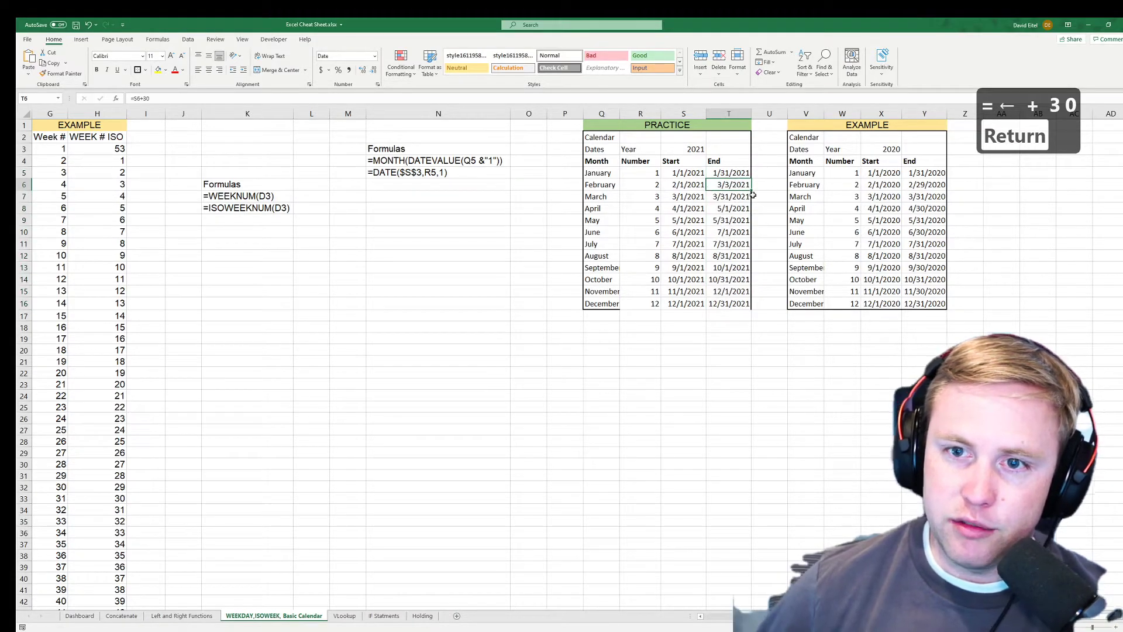
{"action": "left_click", "coordinate": [728, 202]}
{"action": "left_click", "coordinate": [742, 173]}
{"action": "key", "text": "ctrl+shift+Down"}
{"action": "key", "text": "Delete"}
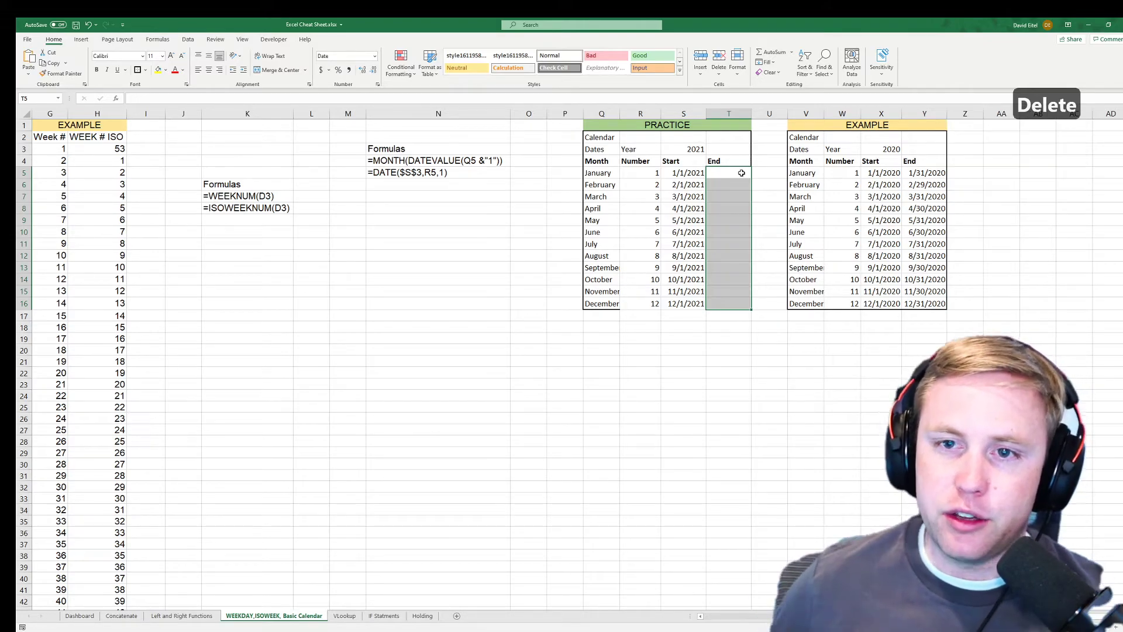
- Try the formula =S5+1 in T5 and clear the cell again
{"action": "key", "text": "Up"}
{"action": "key", "text": "Down"}
{"action": "type", "text": "="}
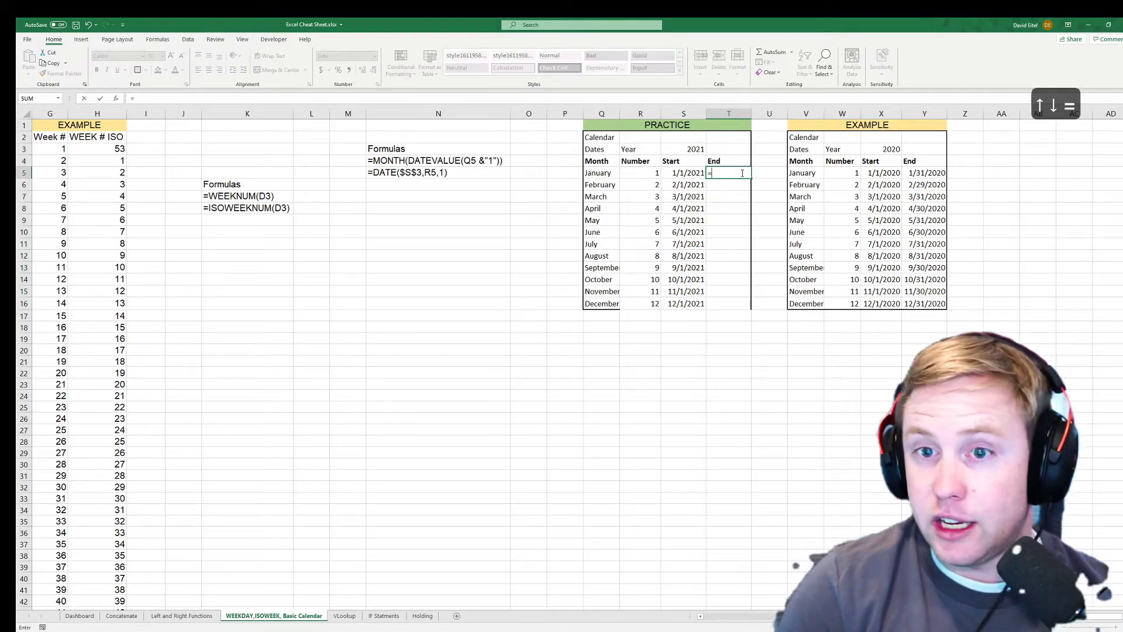
{"action": "key", "text": "Left"}
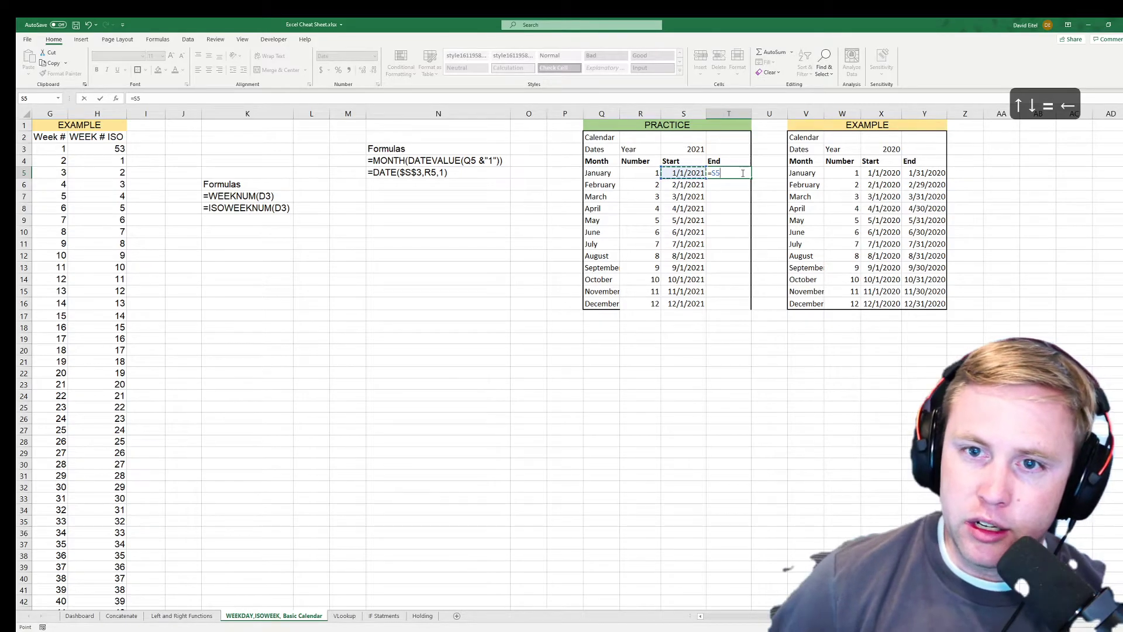
{"action": "type", "text": "+1"}
{"action": "key", "text": "Return"}
{"action": "key", "text": "Up"}
{"action": "key", "text": "Delete"}
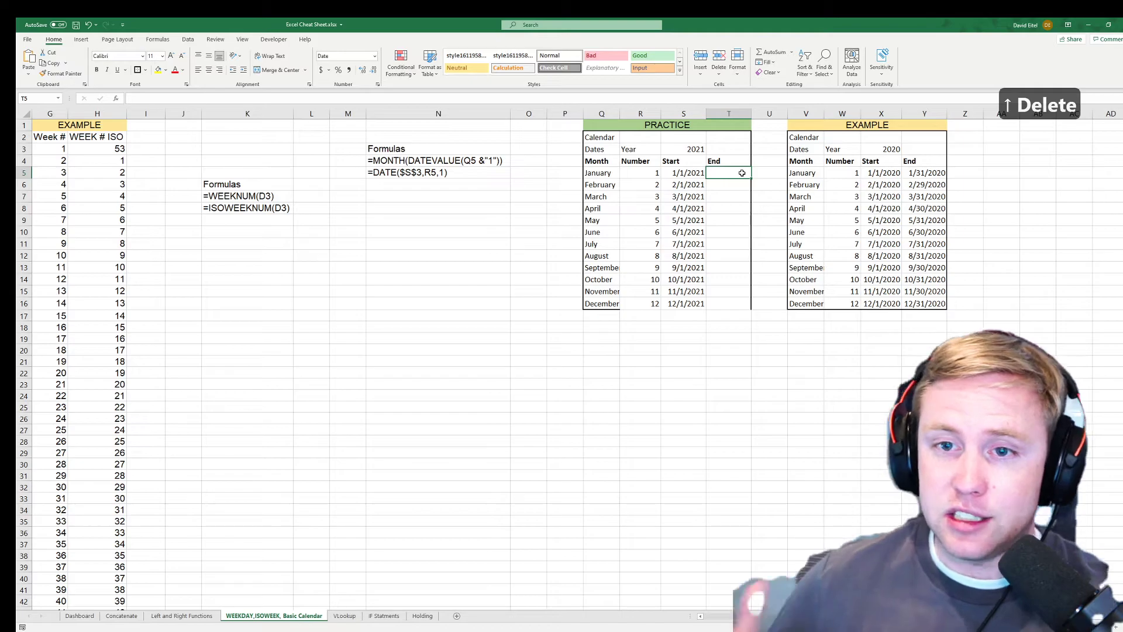
- Enter =S6-1 in T5 so January's end date is one day before the February start date
{"action": "type", "text": "="}
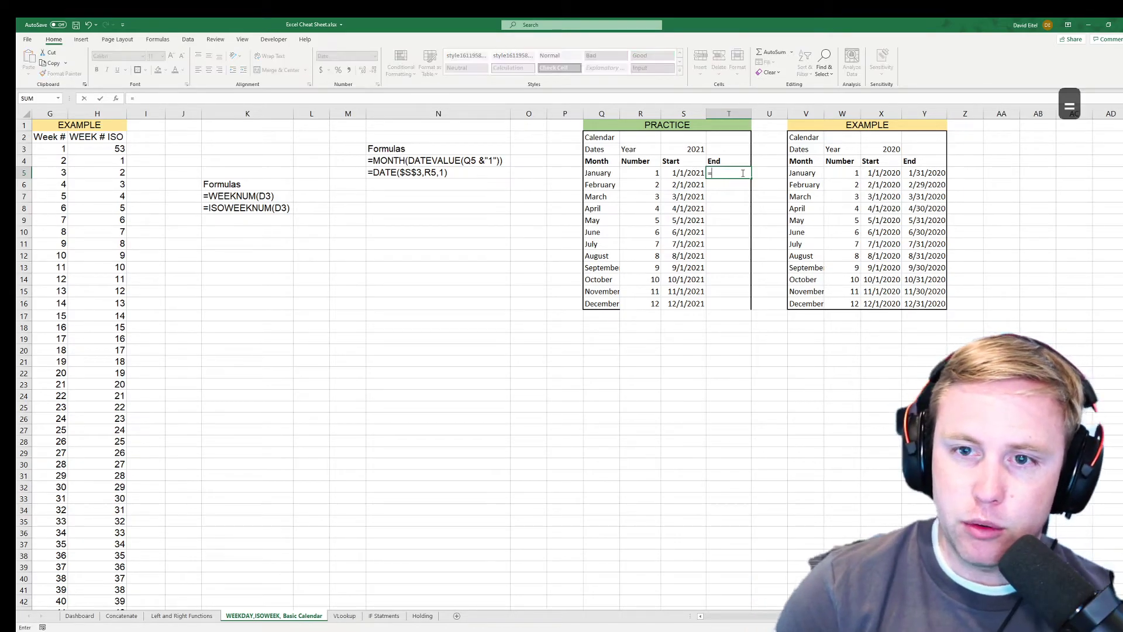
{"action": "key", "text": "Left"}
{"action": "key", "text": "Down"}
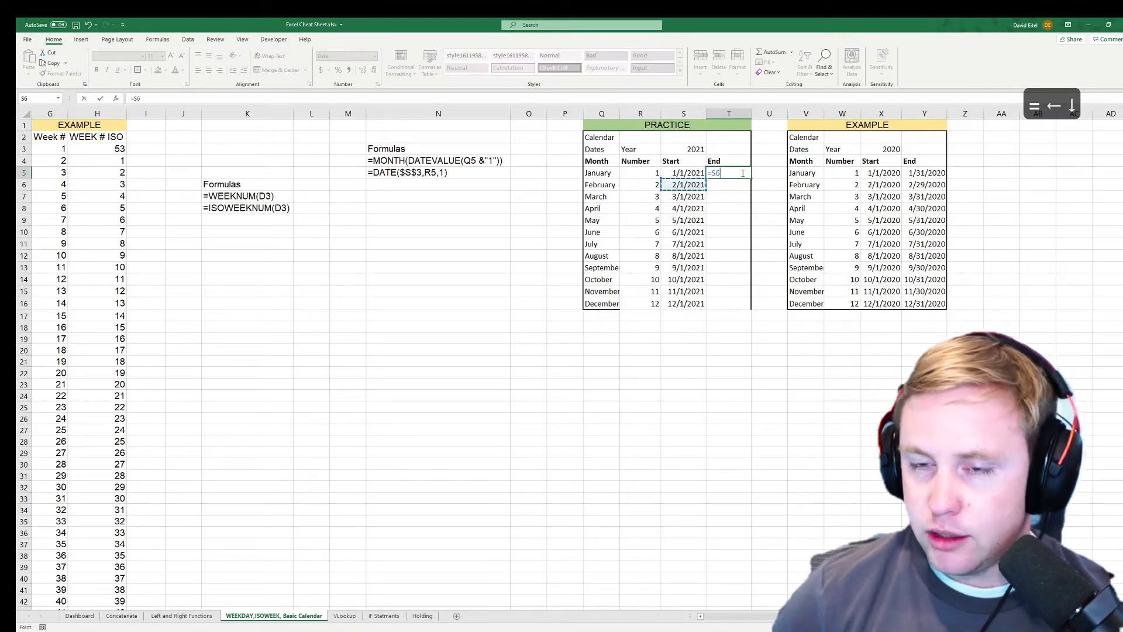
{"action": "type", "text": "-"}
{"action": "key", "text": "BackSpace"}
{"action": "key", "text": "BackSpace"}
{"action": "key", "text": "BackSpace"}
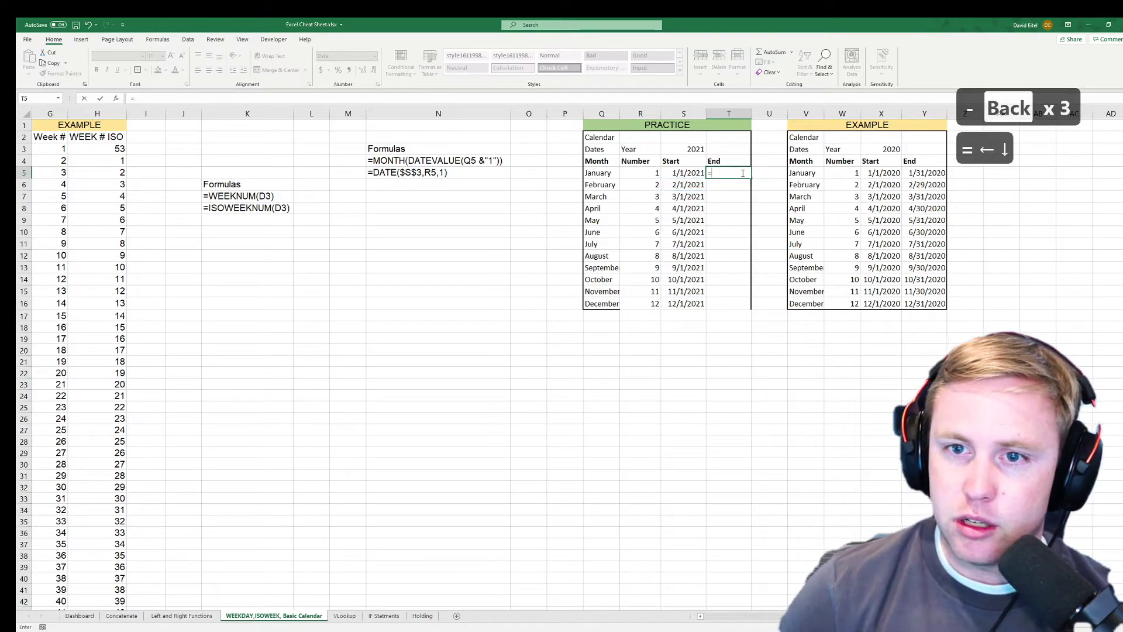
{"action": "key", "text": "Down"}
{"action": "key", "text": "Left"}
{"action": "type", "text": "-1"}
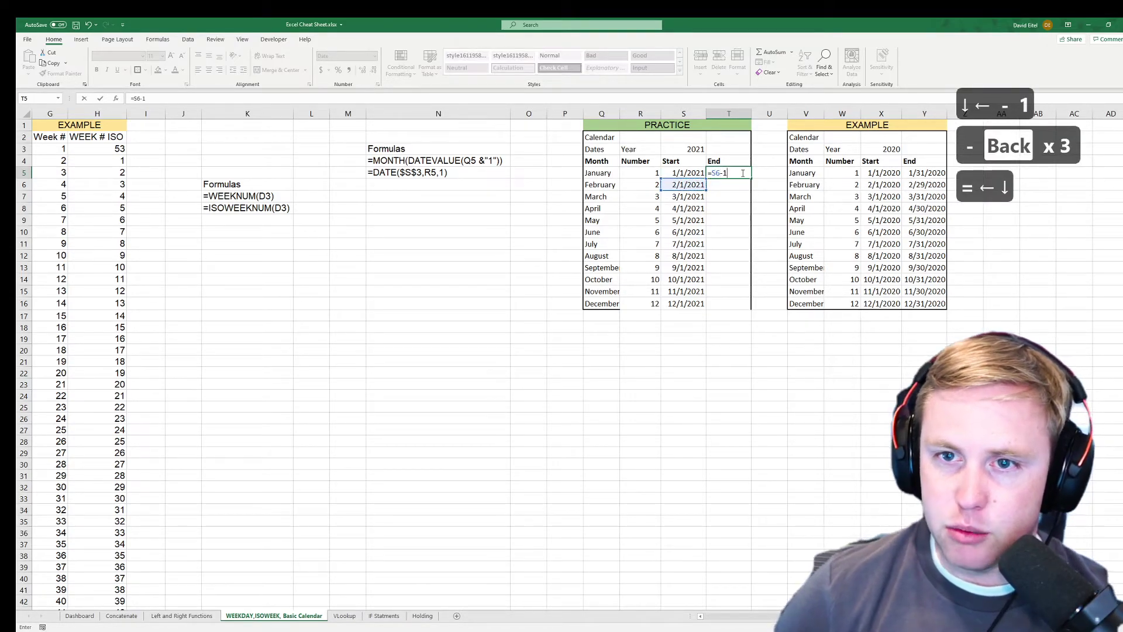
{"action": "key", "text": "Return"}
- Fill the T5 end date formula down to the December row and auto-fit the width of column T
{"action": "left_click", "coordinate": [743, 173]}
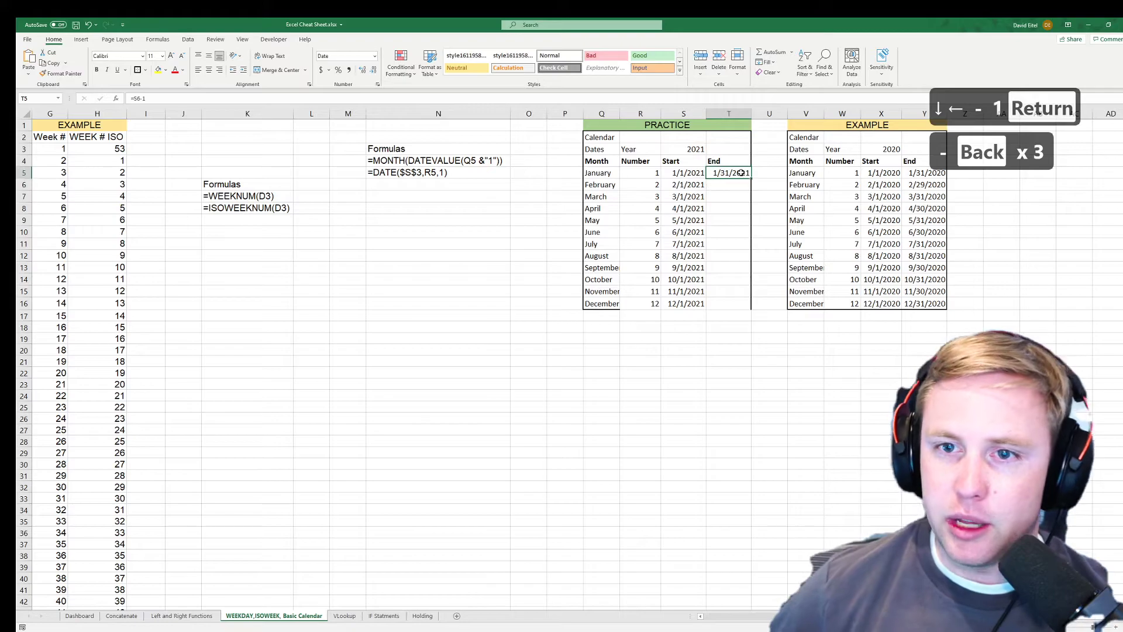
{"action": "double_click", "coordinate": [752, 176]}
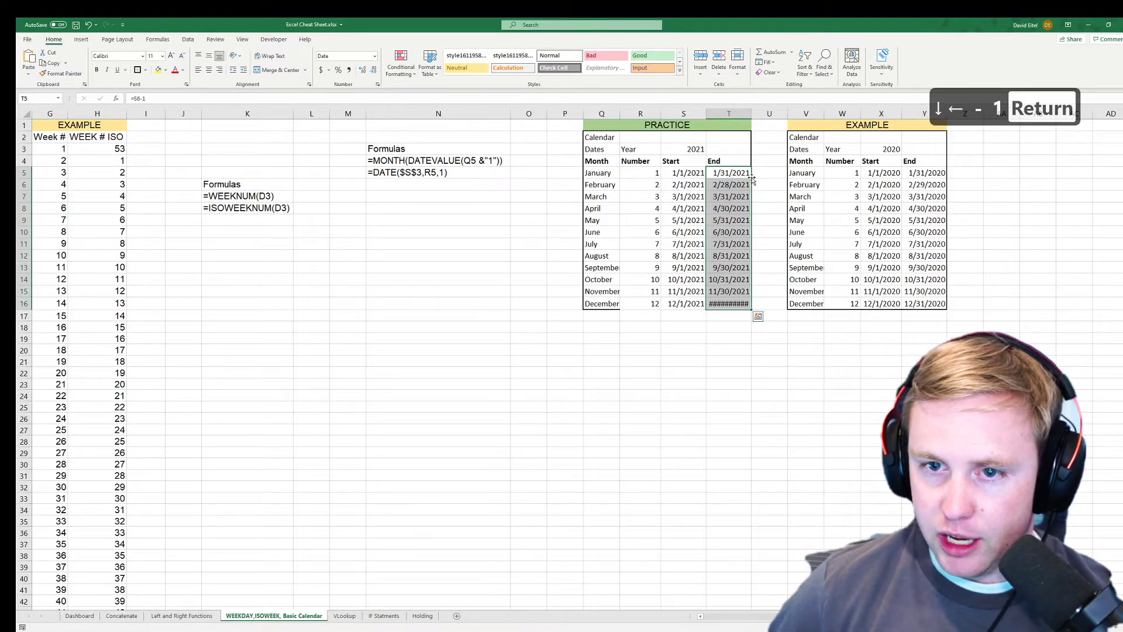
{"action": "double_click", "coordinate": [750, 115]}
- Replace the December end date formula in T16 with =S16+30
{"action": "double_click", "coordinate": [736, 304]}
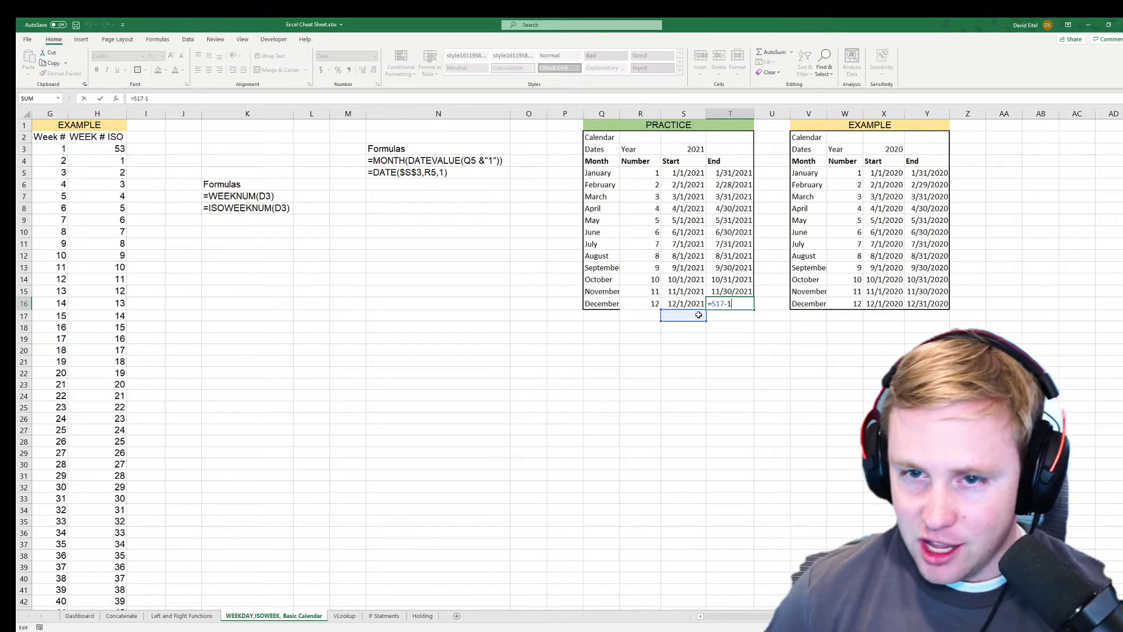
{"action": "key", "text": "BackSpace"}
{"action": "key", "text": "BackSpace"}
{"action": "key", "text": "BackSpace"}
{"action": "key", "text": "BackSpace"}
{"action": "key", "text": "BackSpace"}
{"action": "key", "text": "BackSpace"}
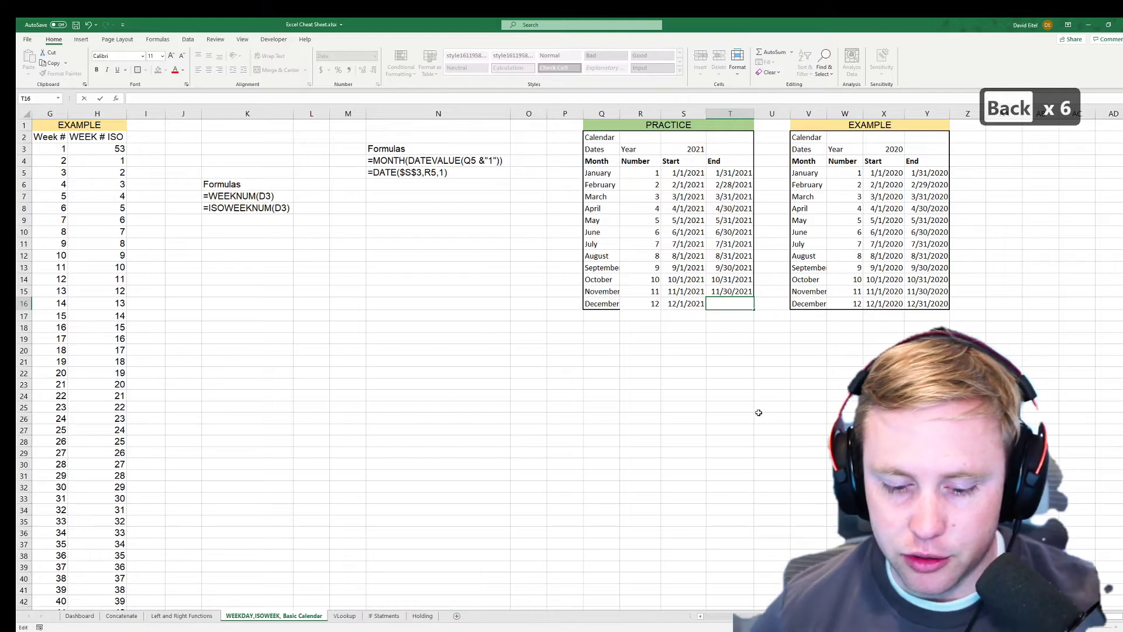
{"action": "type", "text": "="}
{"action": "left_click", "coordinate": [696, 304]}
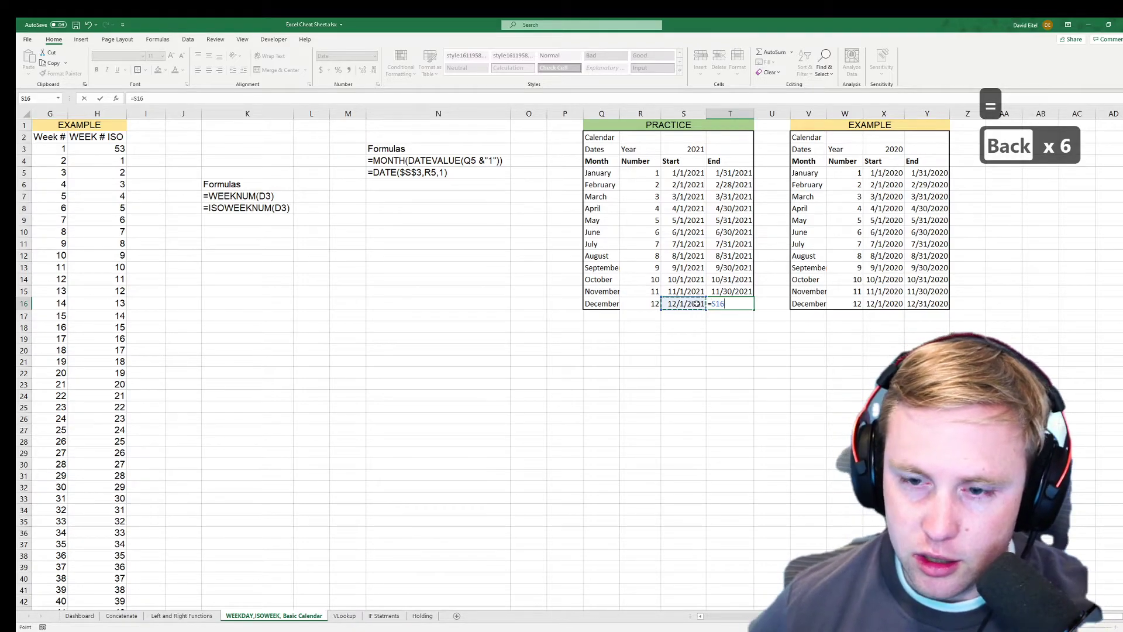
{"action": "type", "text": "+30"}
{"action": "key", "text": "Return"}
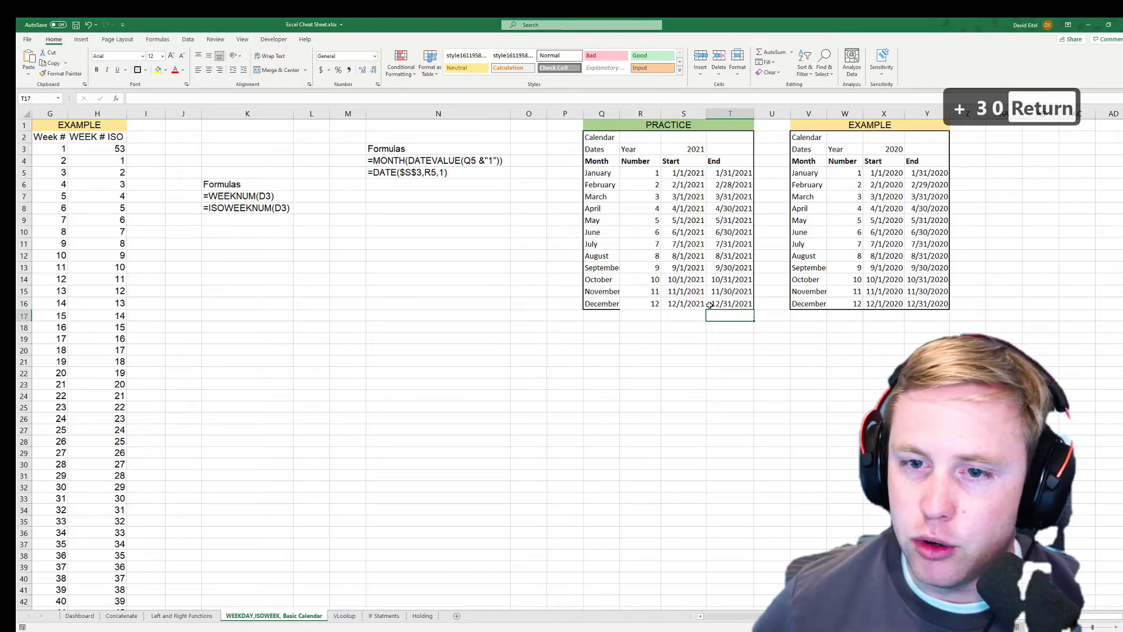
- Examine the December end date formula in Y16 of the example calendar without changing it
{"action": "left_click", "coordinate": [929, 304]}
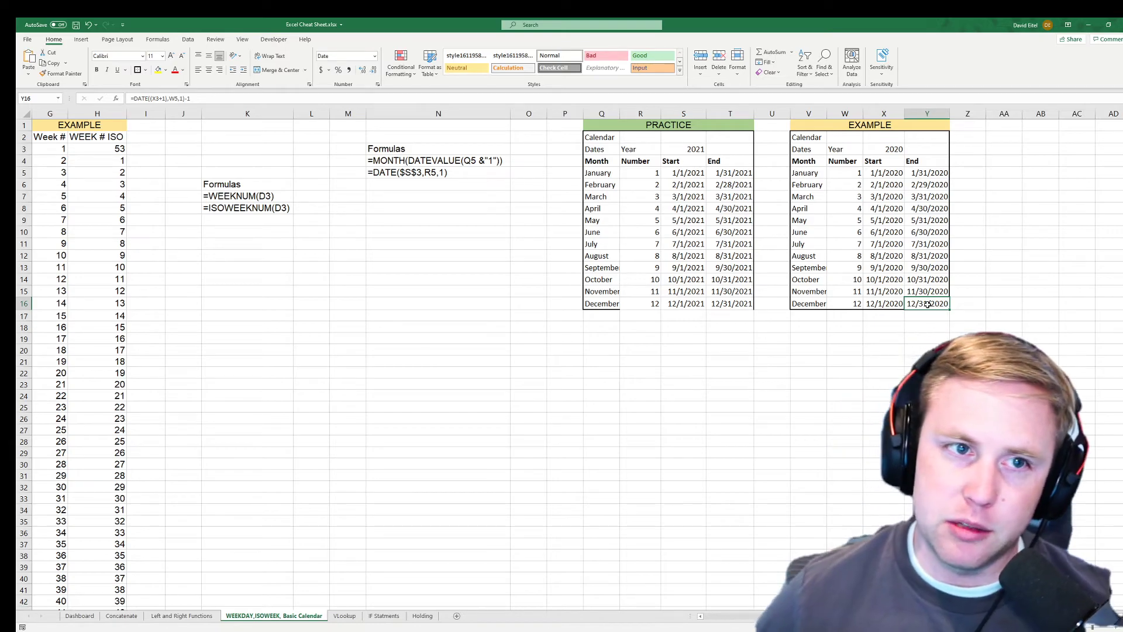
{"action": "left_click", "coordinate": [211, 100]}
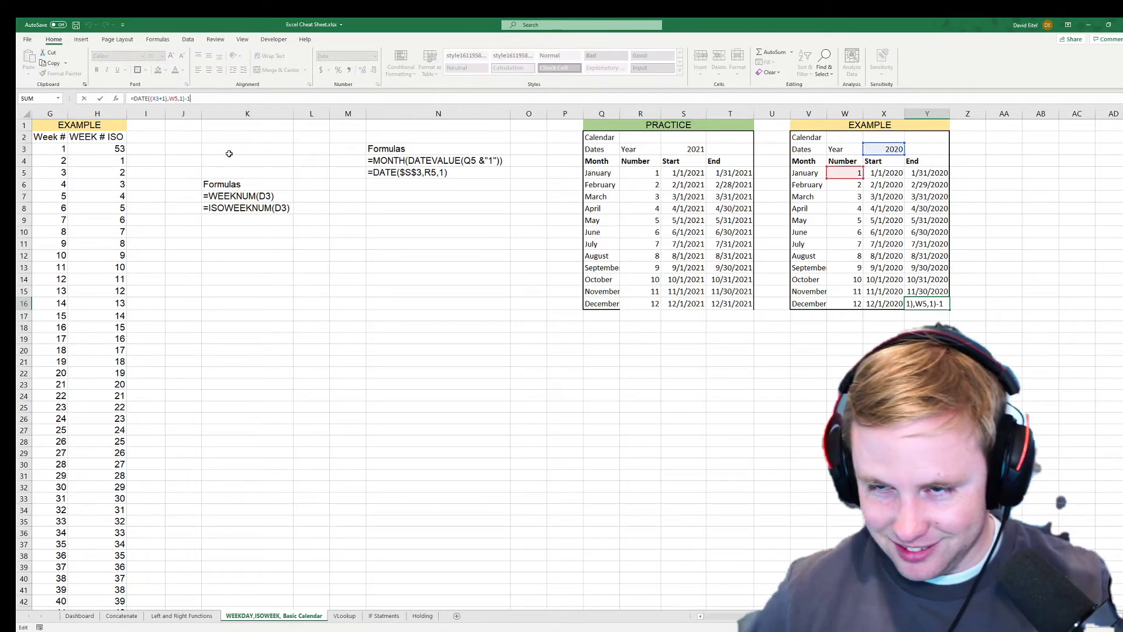
{"action": "key", "text": "Escape"}
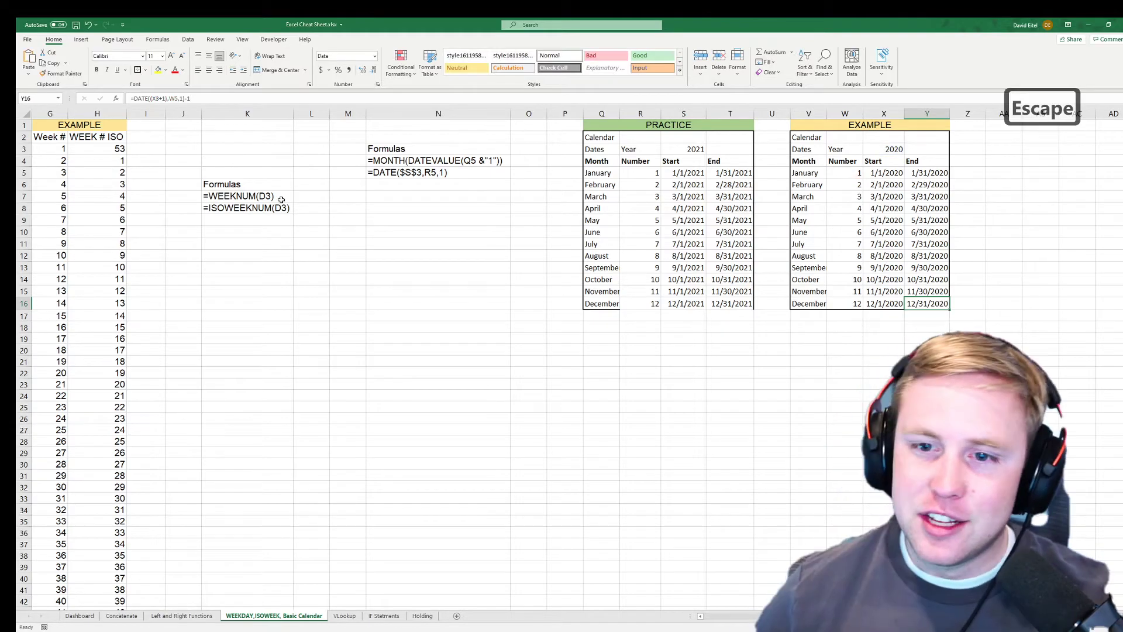
- Enter =DATE((S3+1),R5,1) in T16, the December end date cell of the practice calendar
{"action": "left_click", "coordinate": [720, 303]}
{"action": "type", "text": "=Date"}
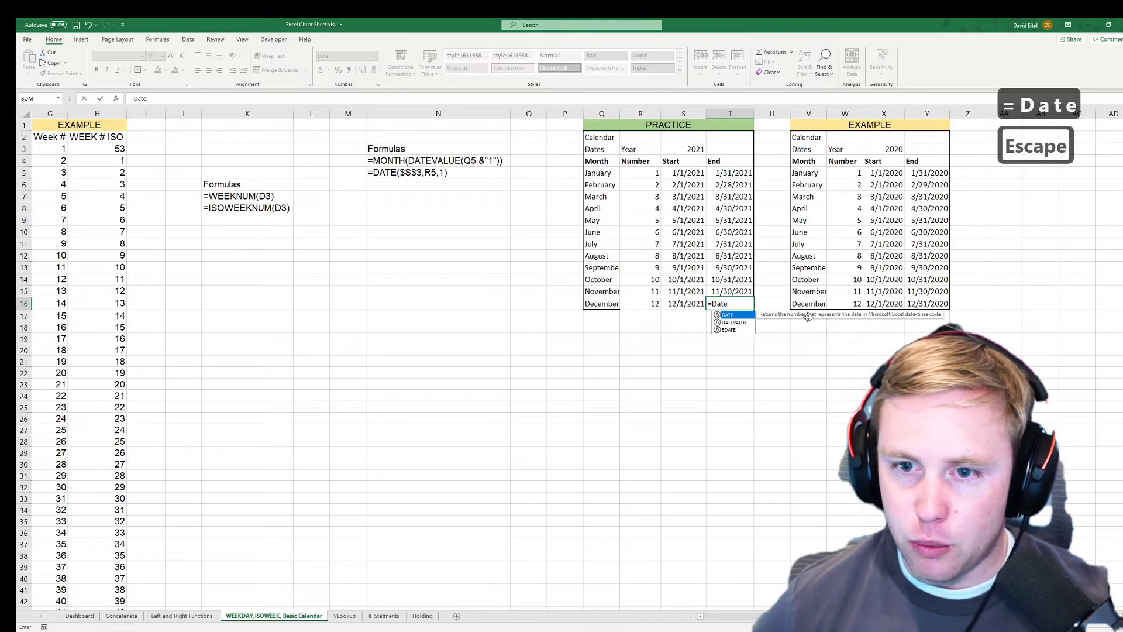
{"action": "key", "text": "Tab"}
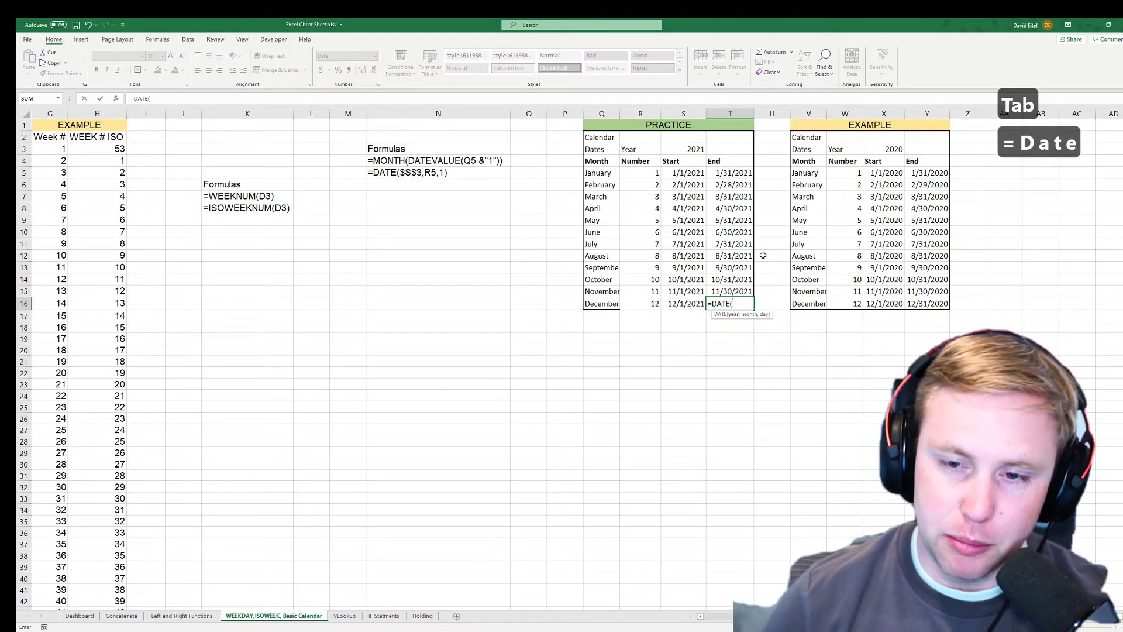
{"action": "type", "text": "("}
{"action": "left_click", "coordinate": [695, 150]}
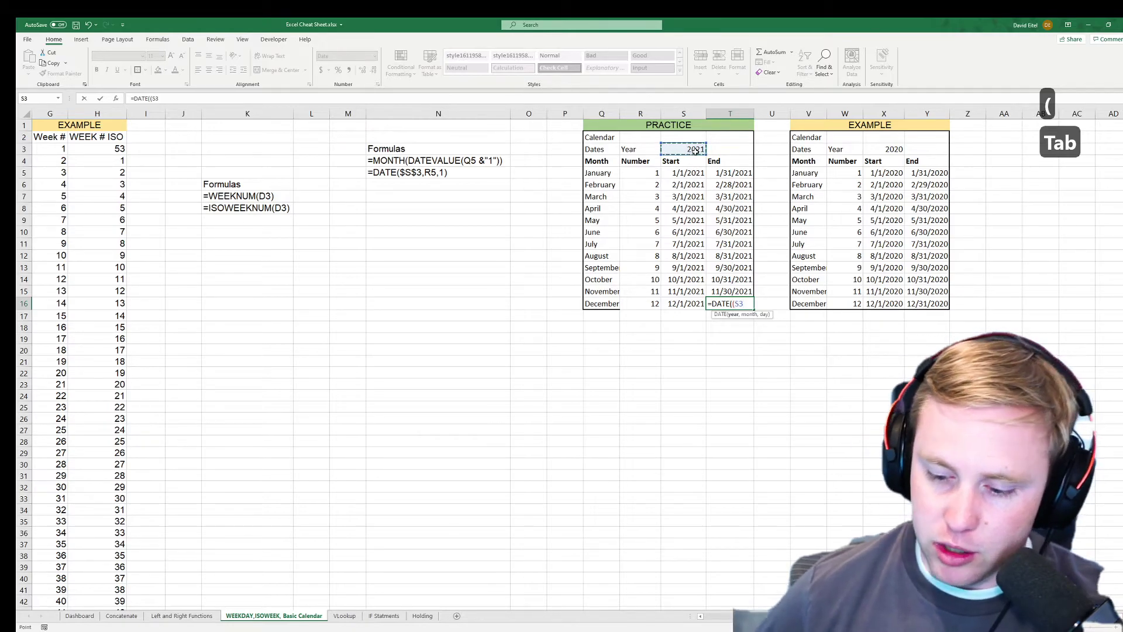
{"action": "type", "text": "+1)"}
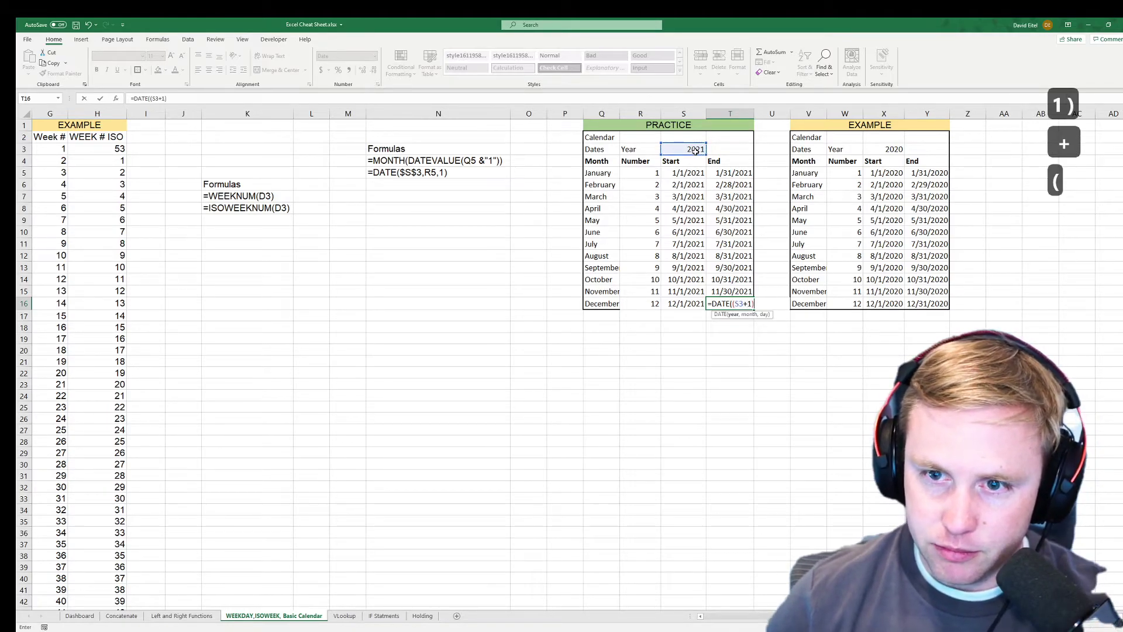
{"action": "type", "text": ","}
{"action": "left_click", "coordinate": [647, 173]}
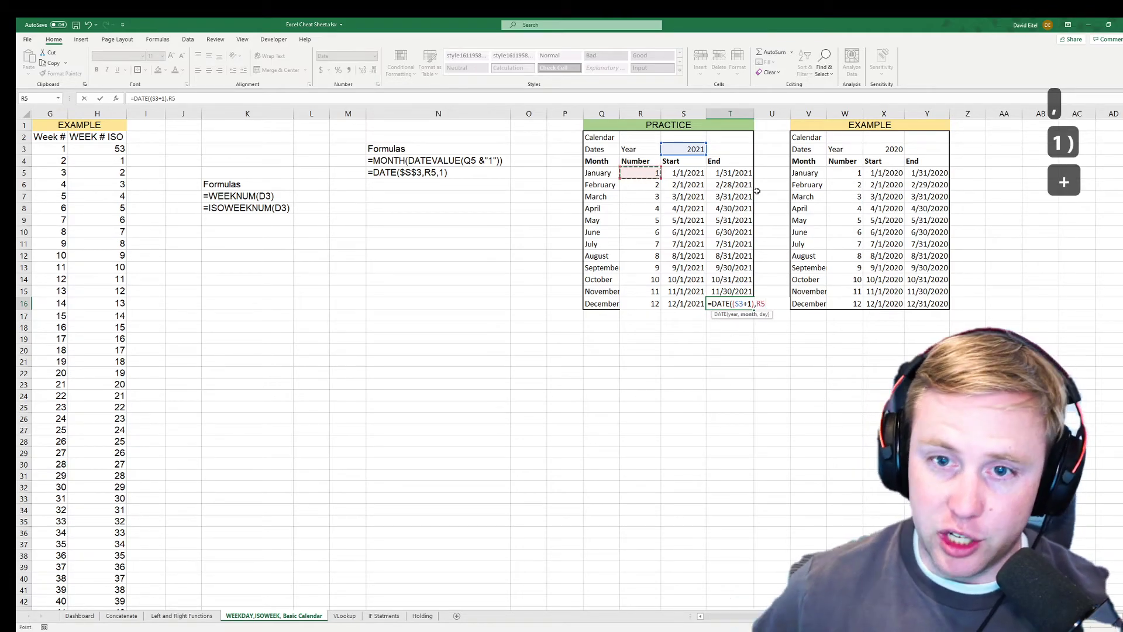
{"action": "type", "text": ",1"}
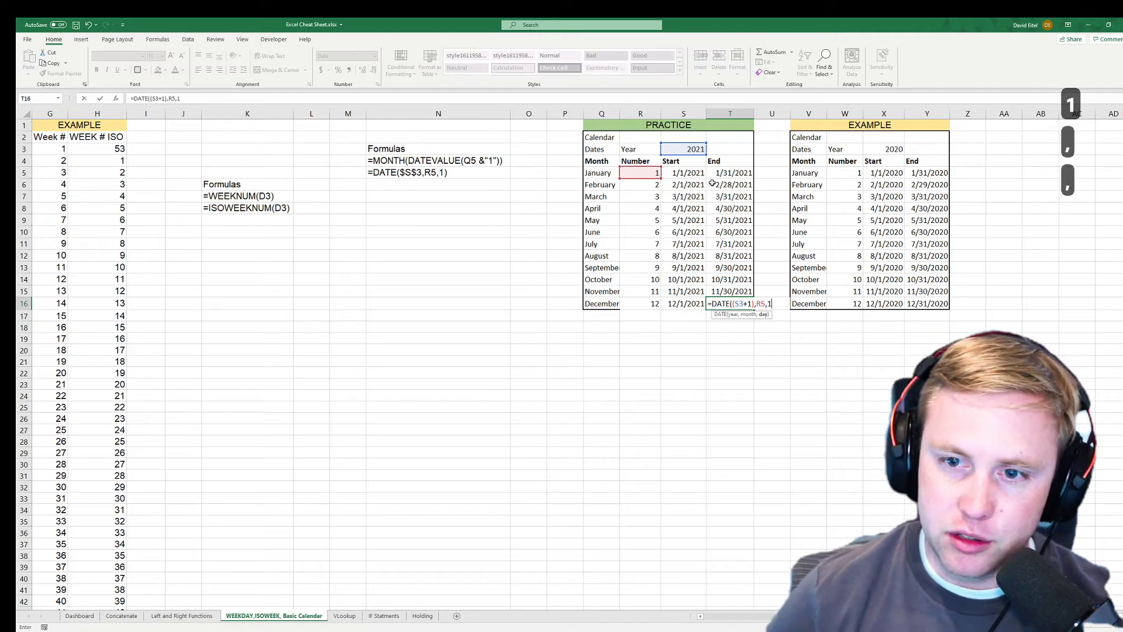
{"action": "key", "text": "Return"}
{"action": "key", "text": "Return"}
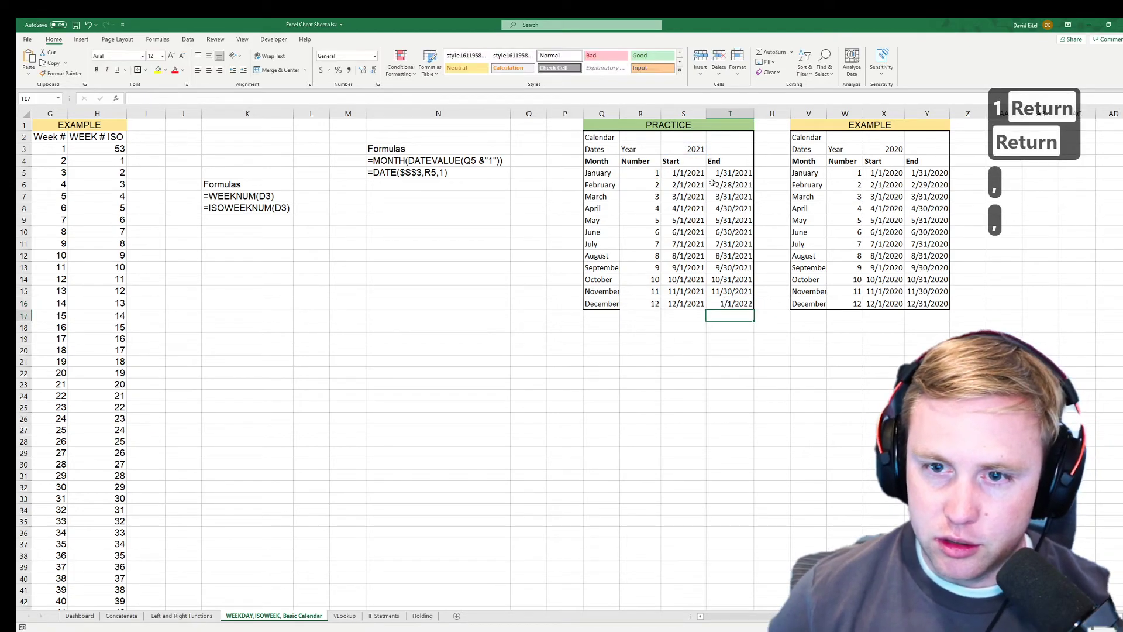
- Subtract one day in the T16 formula so it reads =DATE((S3+1),R5,1)-1
{"action": "left_click", "coordinate": [305, 98]}
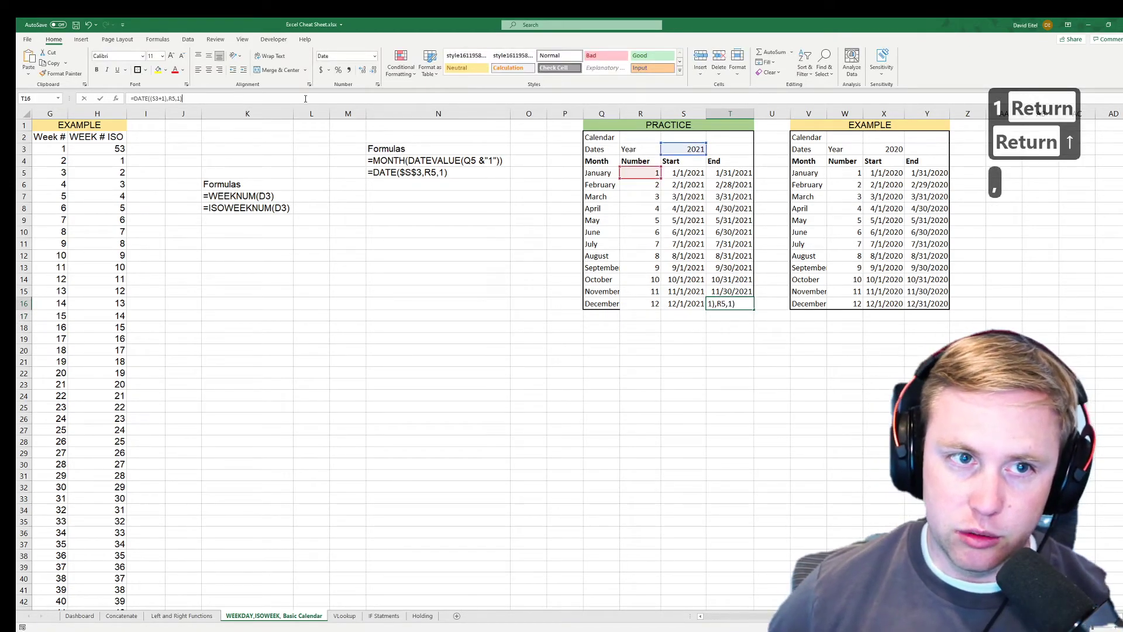
{"action": "type", "text": "-1"}
{"action": "key", "text": "Return"}
{"action": "key", "text": "Up"}
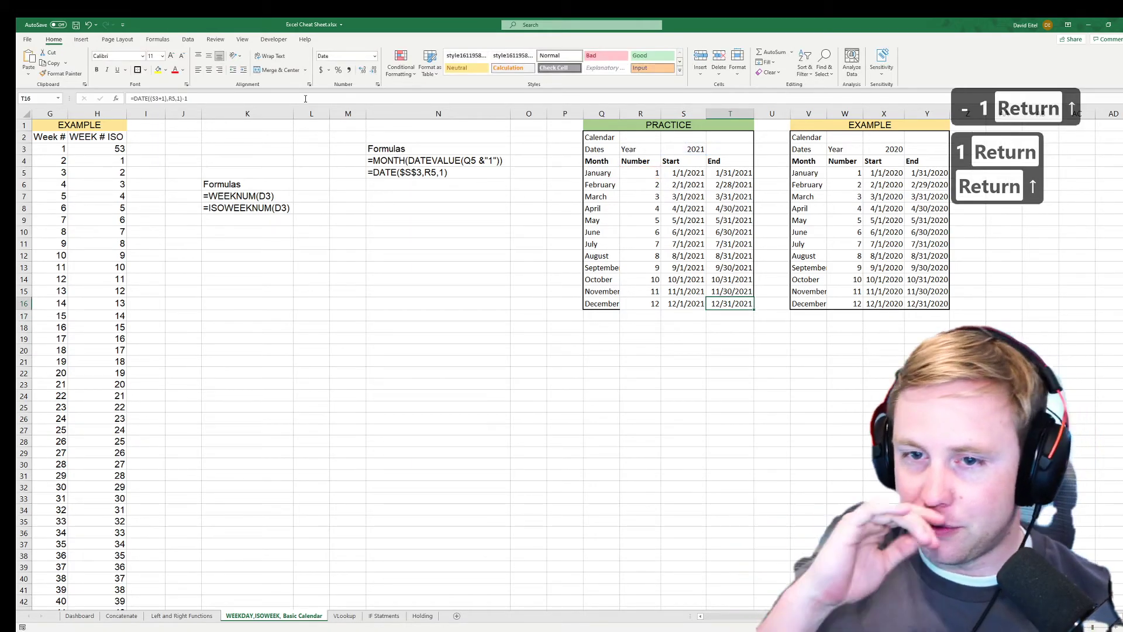
- Apply an outside border around the practice calendar range Q2:T16 and deselect it
{"action": "left_click_drag", "start_coordinate": [608, 137], "coordinate": [756, 308]}
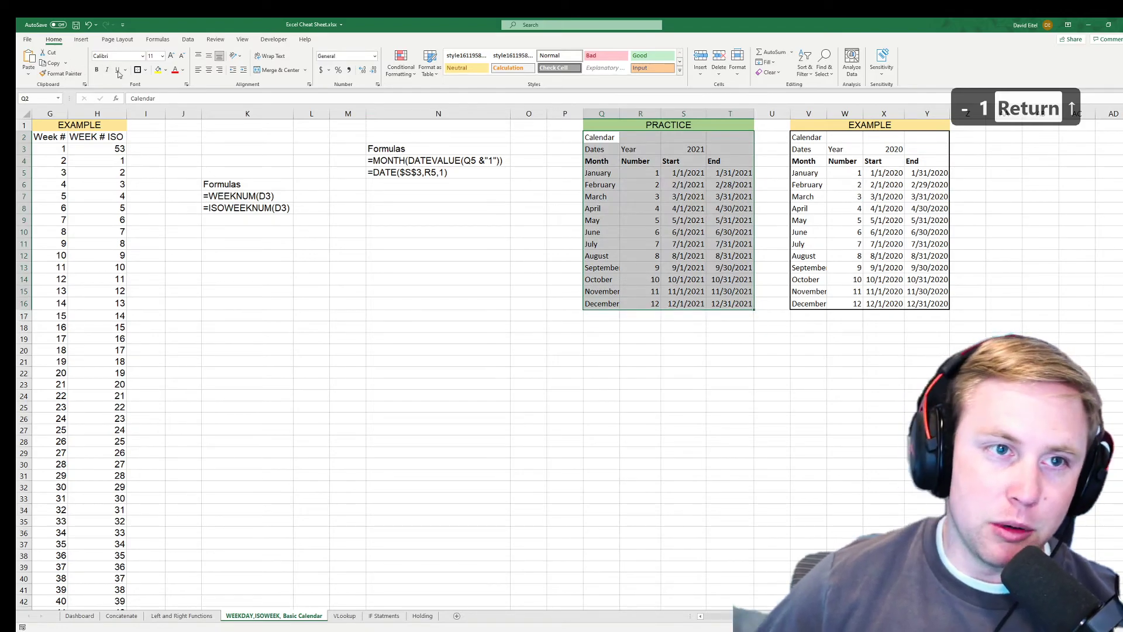
{"action": "left_click", "coordinate": [139, 71]}
{"action": "left_click", "coordinate": [845, 361]}
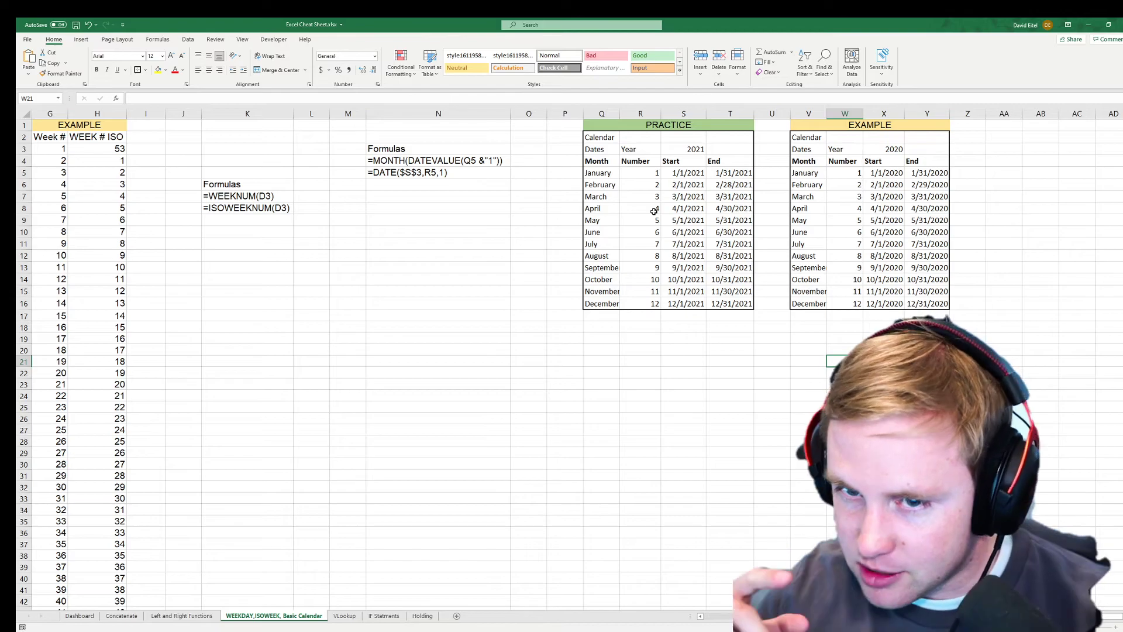
{"action": "left_click", "coordinate": [687, 352]}
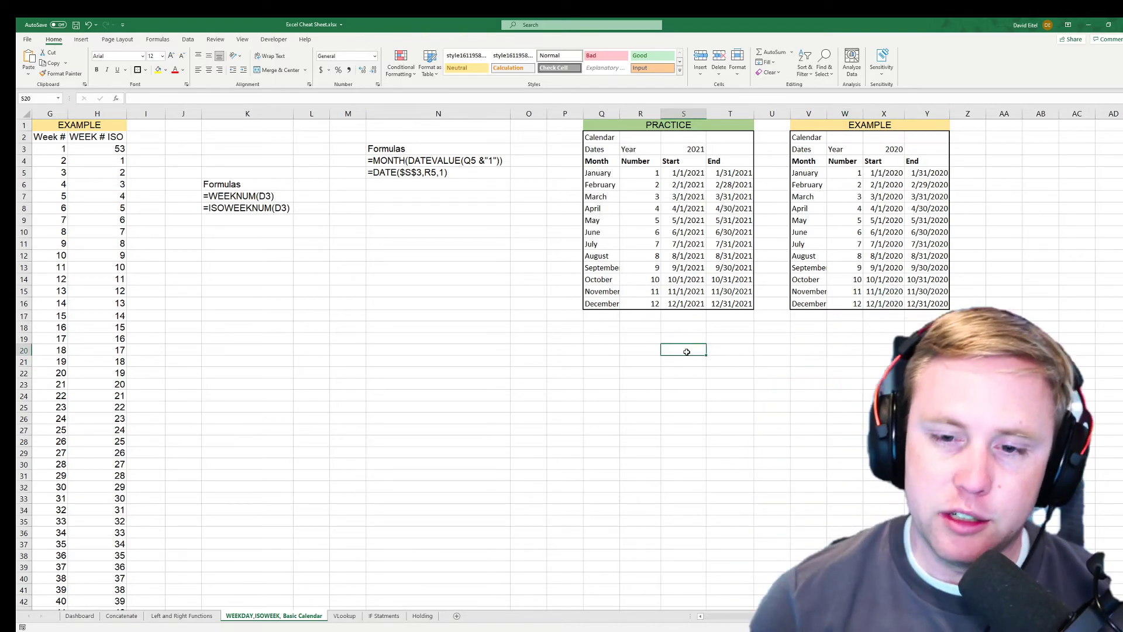
{"action": "key", "text": "BackSpace"}
{"action": "type", "text": "=Cpimt"}
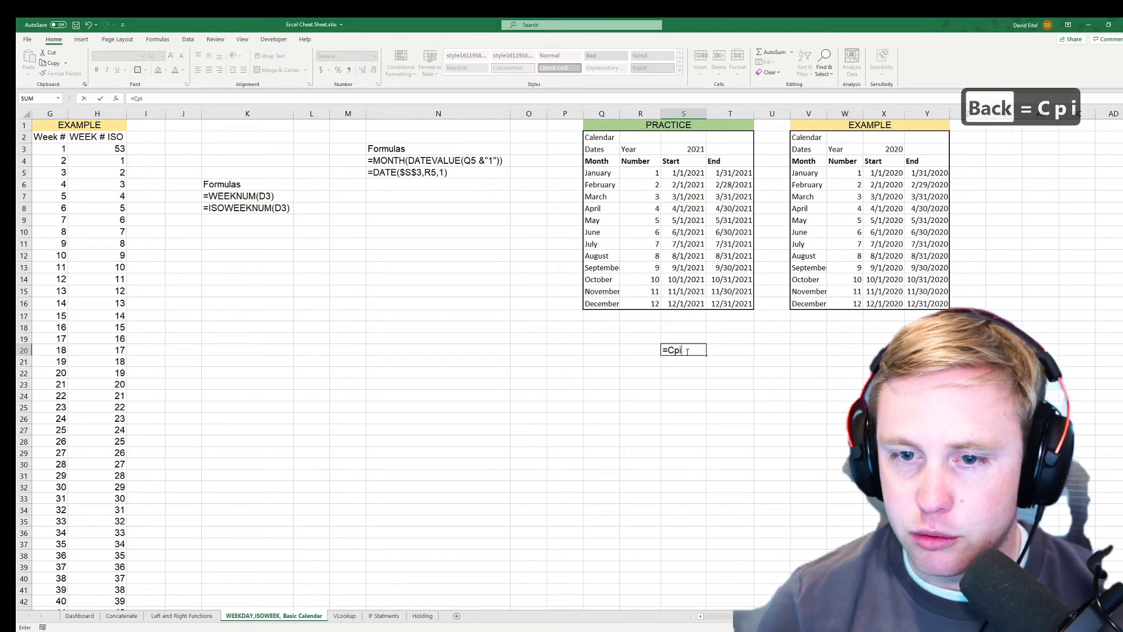
{"action": "key", "text": "BackSpace"}
{"action": "key", "text": "BackSpace"}
{"action": "key", "text": "BackSpace"}
{"action": "key", "text": "BackSpace"}
{"action": "type", "text": "ountifsq"}
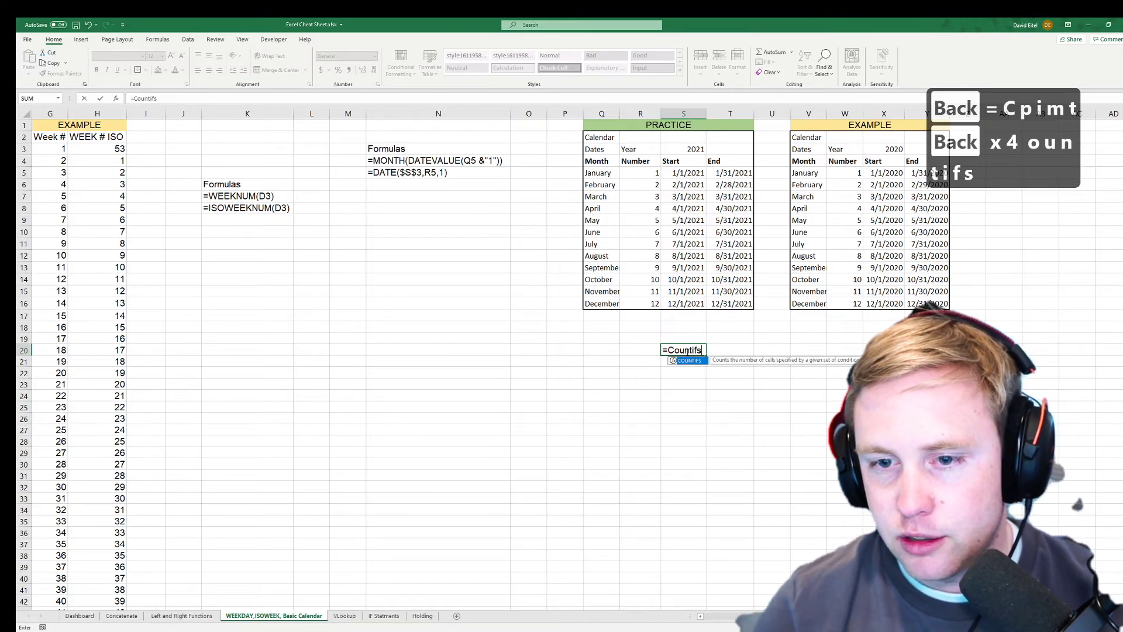
{"action": "key", "text": "Tab"}
{"action": "key", "text": "Left"}
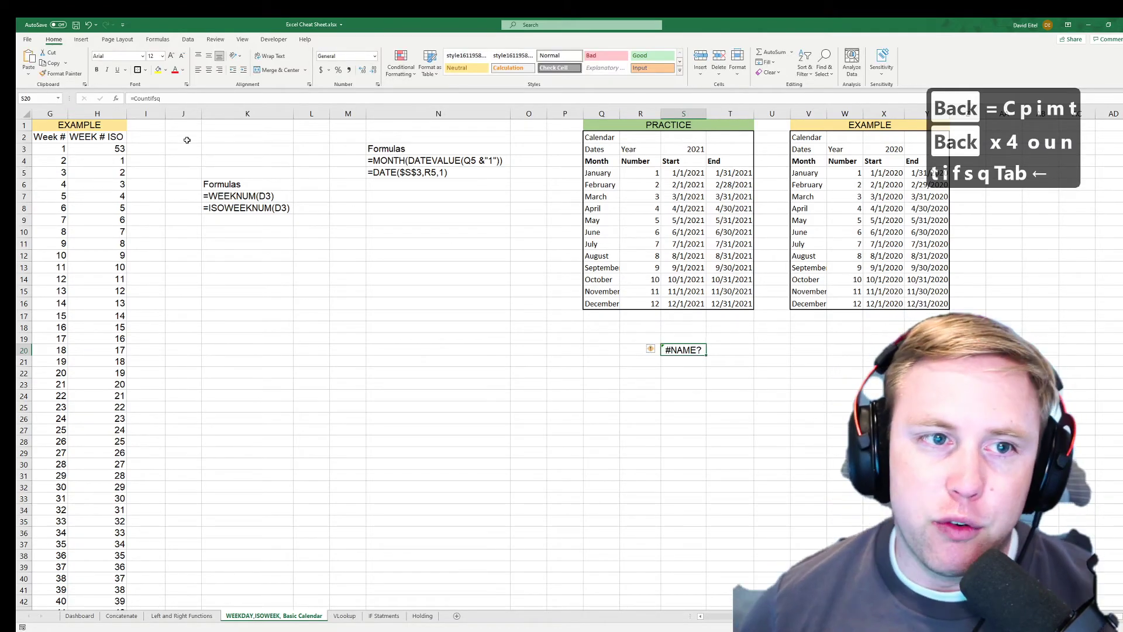
{"action": "key", "text": "BackSpace"}
{"action": "type", "text": "=Countifs"}
{"action": "key", "text": "Tab"}
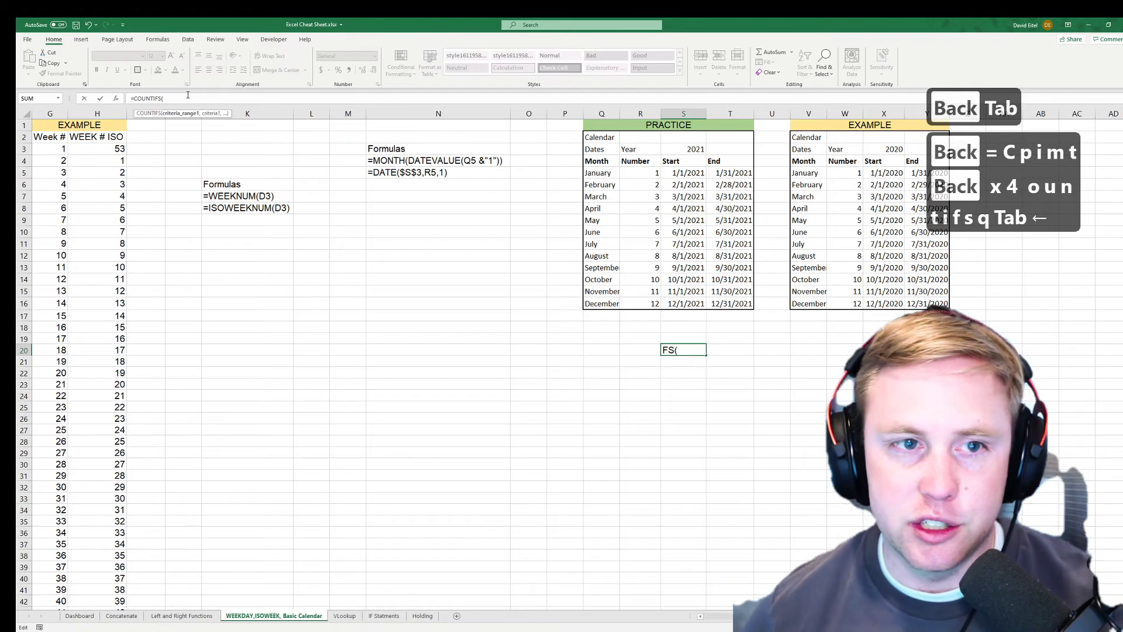
{"action": "type", "text": ",>"}
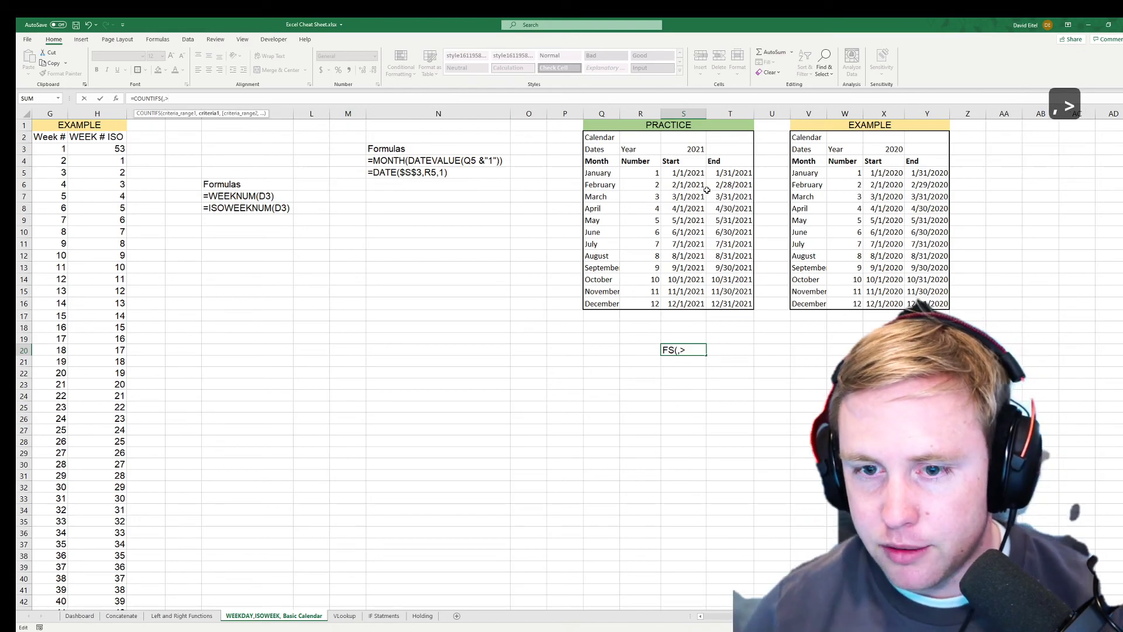
{"action": "key", "text": "Escape"}
{"action": "key", "text": "Delete"}
- Review the finished sheet from the date and week number columns across to the practice and example calendars
{"action": "key", "text": "Left"}
{"action": "key", "text": "Left"}
{"action": "key", "text": "Left"}
{"action": "key", "text": "Left"}
{"action": "key", "text": "Left"}
{"action": "key", "text": "Left"}
{"action": "key", "text": "Left"}
{"action": "key", "text": "Left"}
{"action": "key", "text": "Left"}
{"action": "key", "text": "Left"}
{"action": "key", "text": "Left"}
{"action": "key", "text": "Left"}
{"action": "key", "text": "Left"}
{"action": "key", "text": "Left"}
{"action": "key", "text": "Left"}
{"action": "key", "text": "Left"}
{"action": "key", "text": "Left"}
{"action": "key", "text": "Left"}
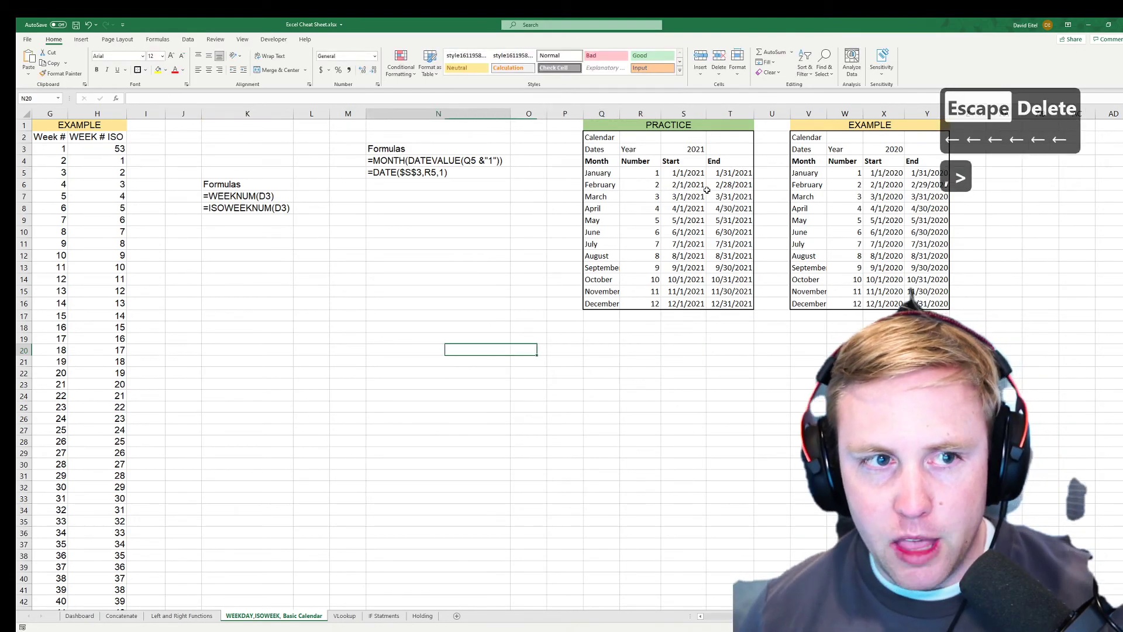
{"action": "key", "text": "Left"}
{"action": "key", "text": "Left"}
{"action": "key", "text": "Left"}
{"action": "key", "text": "Left"}
{"action": "key", "text": "Left"}
{"action": "key", "text": "Left"}
{"action": "key", "text": "Left"}
{"action": "key", "text": "Left"}
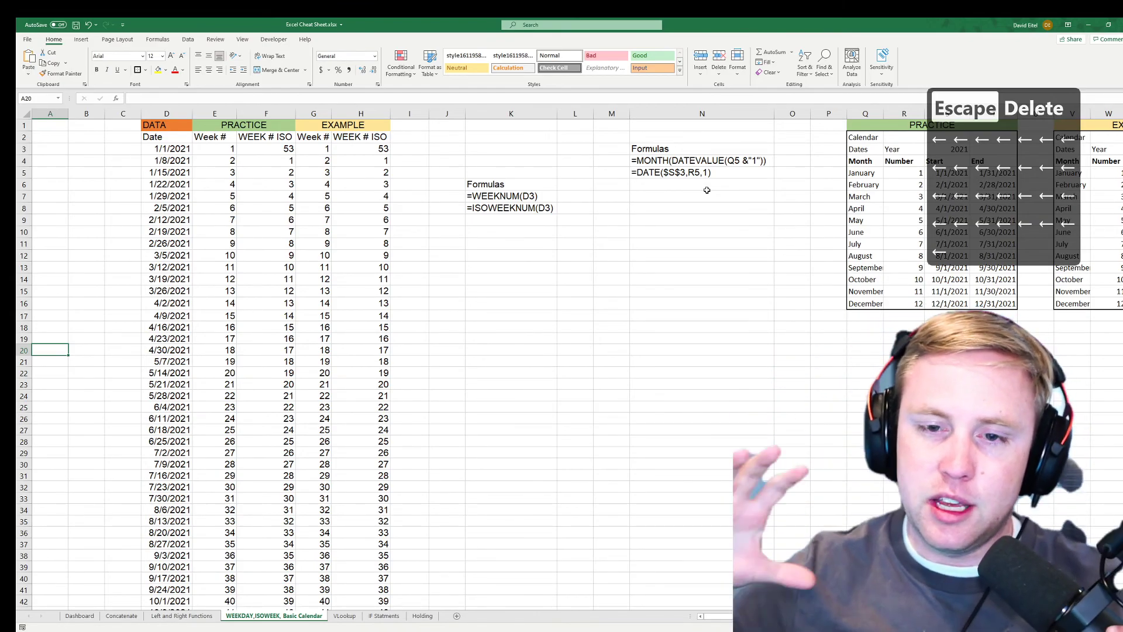
{"action": "left_click_drag", "start_coordinate": [936, 338], "coordinate": [1048, 361]}
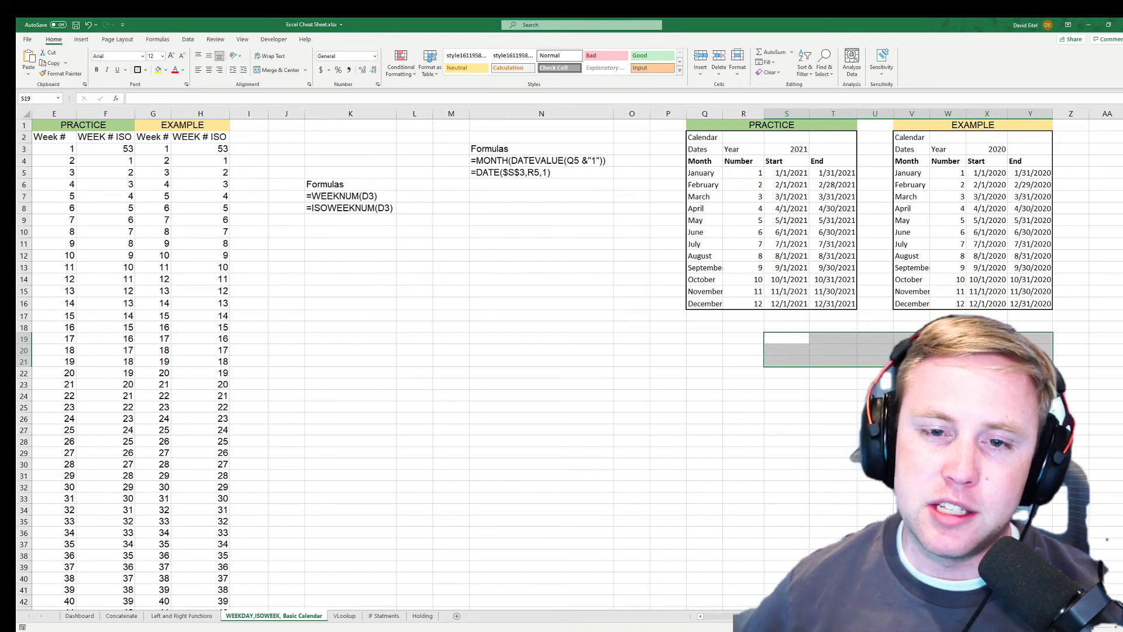